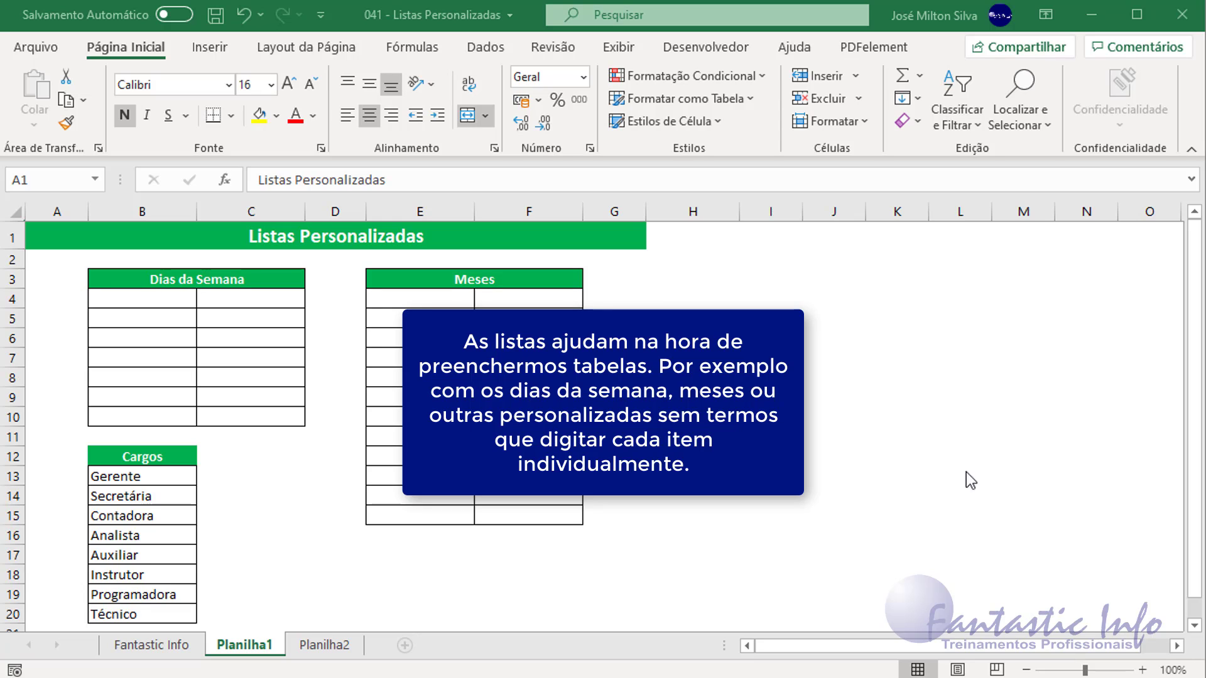
# Enter Dom in B4 and fill down to B10 for the abbreviations Dom through Sáb.
pyautogui.click(167, 300)
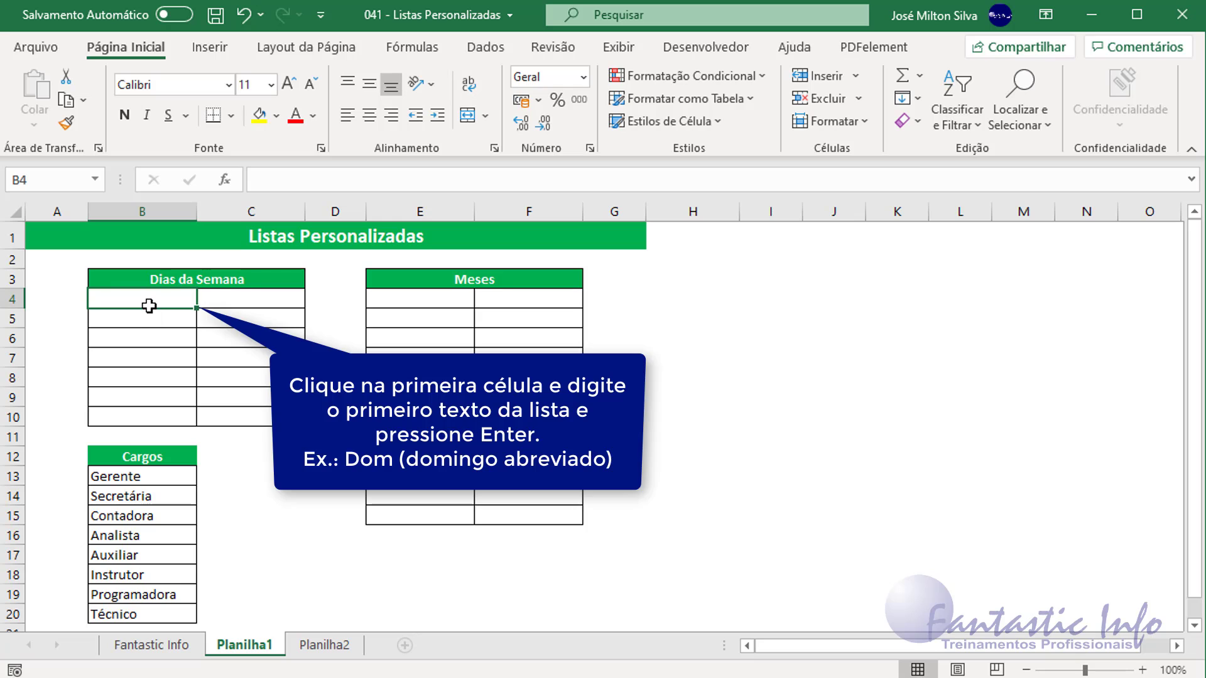
pyautogui.write('D')
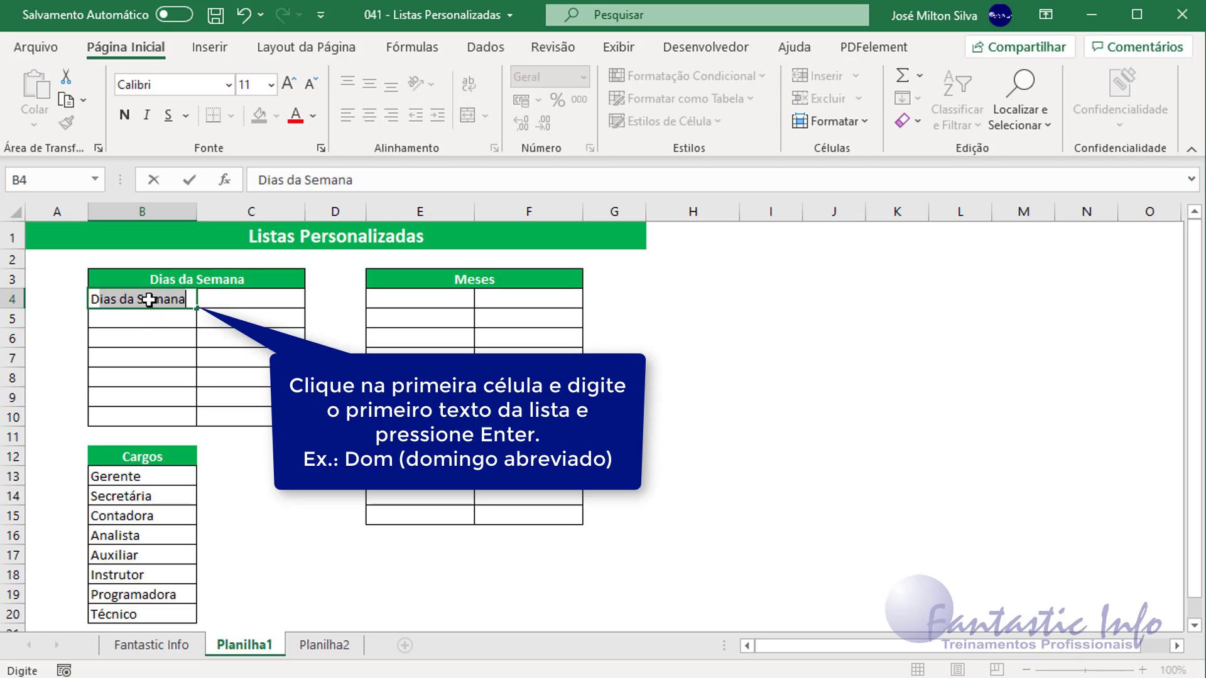
pyautogui.write('om')
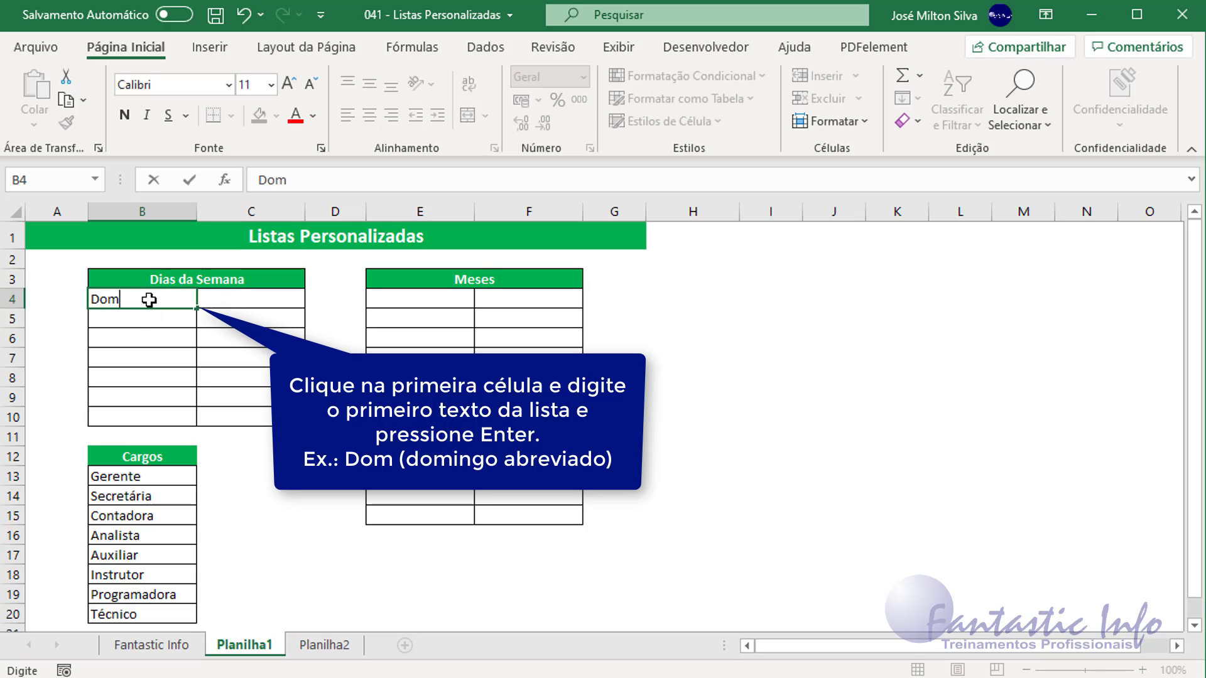
pyautogui.press('Return')
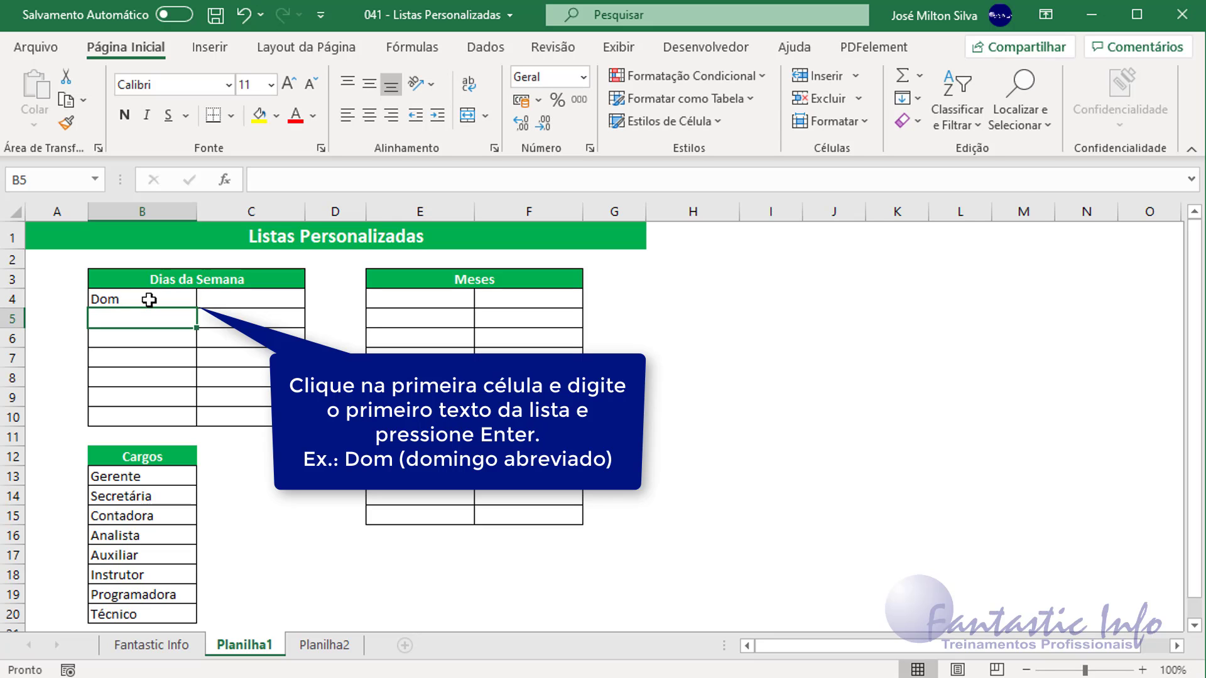
pyautogui.click(148, 300)
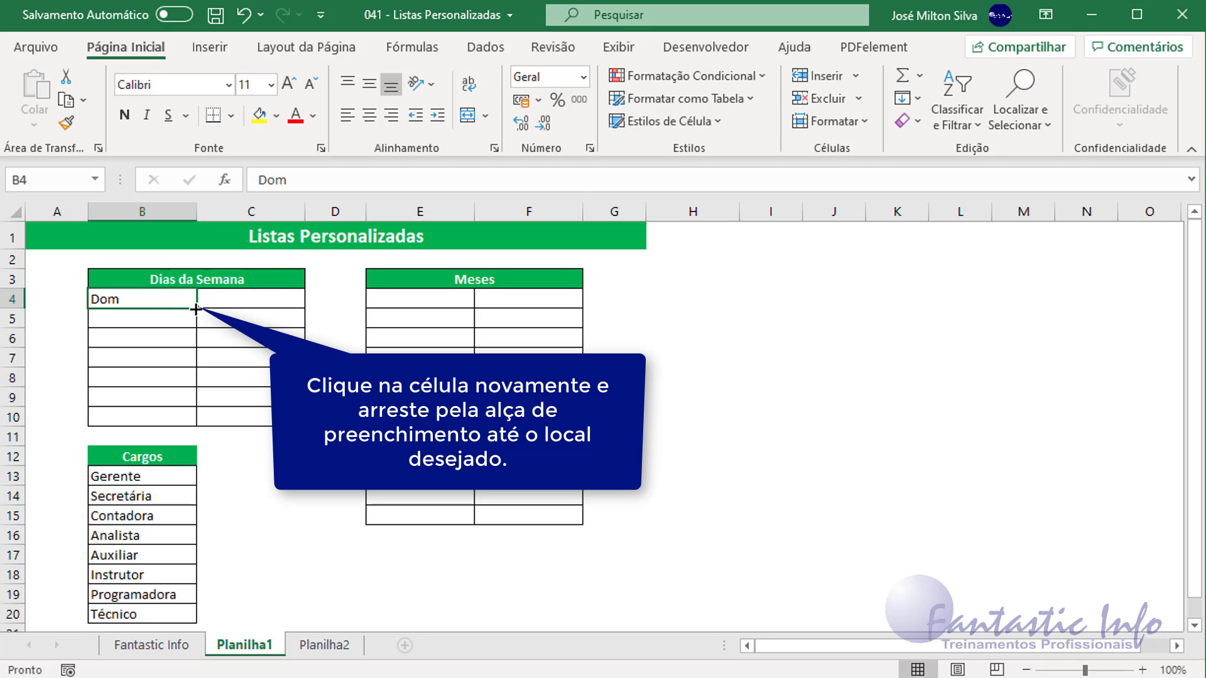
pyautogui.moveTo(196, 309); pyautogui.dragTo(191, 419)
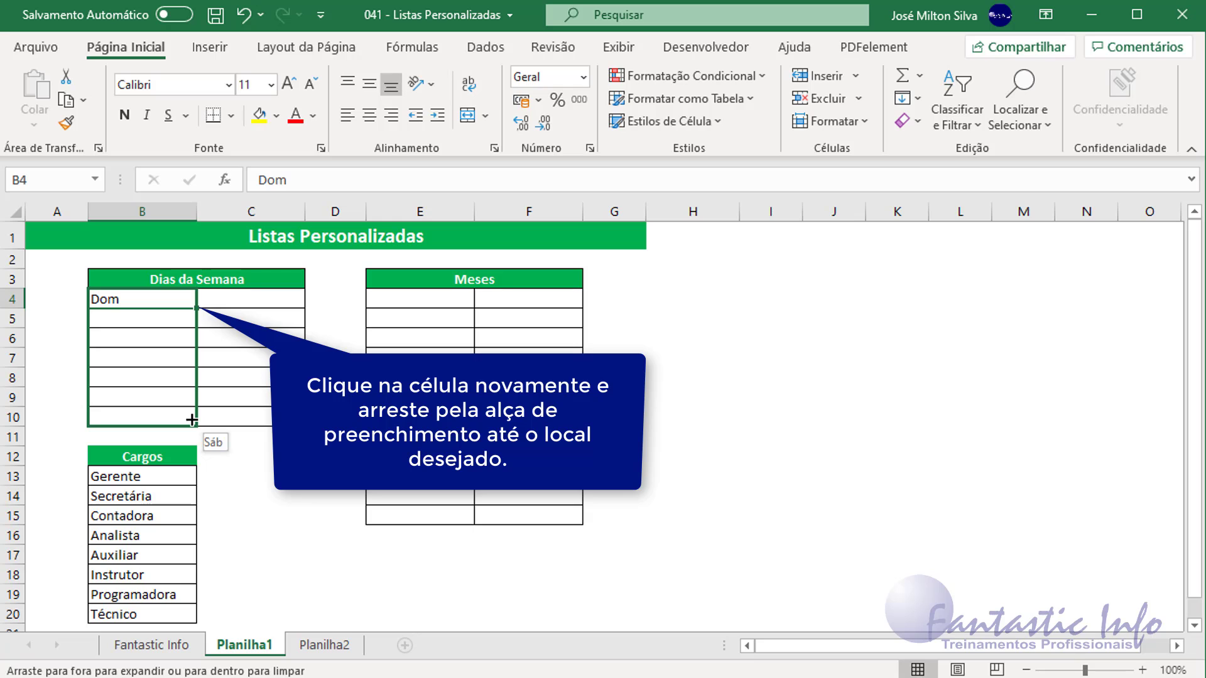
pyautogui.moveTo(192, 419); pyautogui.dragTo(191, 420)
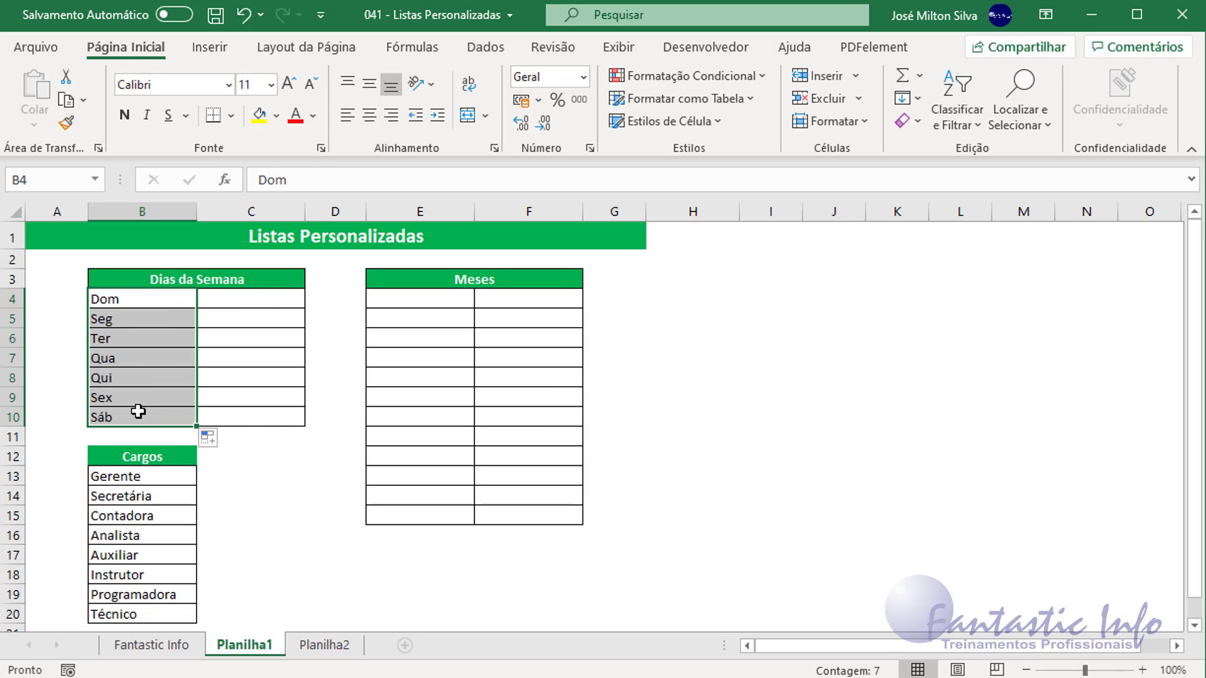
# Enter Domingo in C4 and fill down to C10 for the full names Domingo through Sábado.
pyautogui.click(268, 303)
pyautogui.write('D')
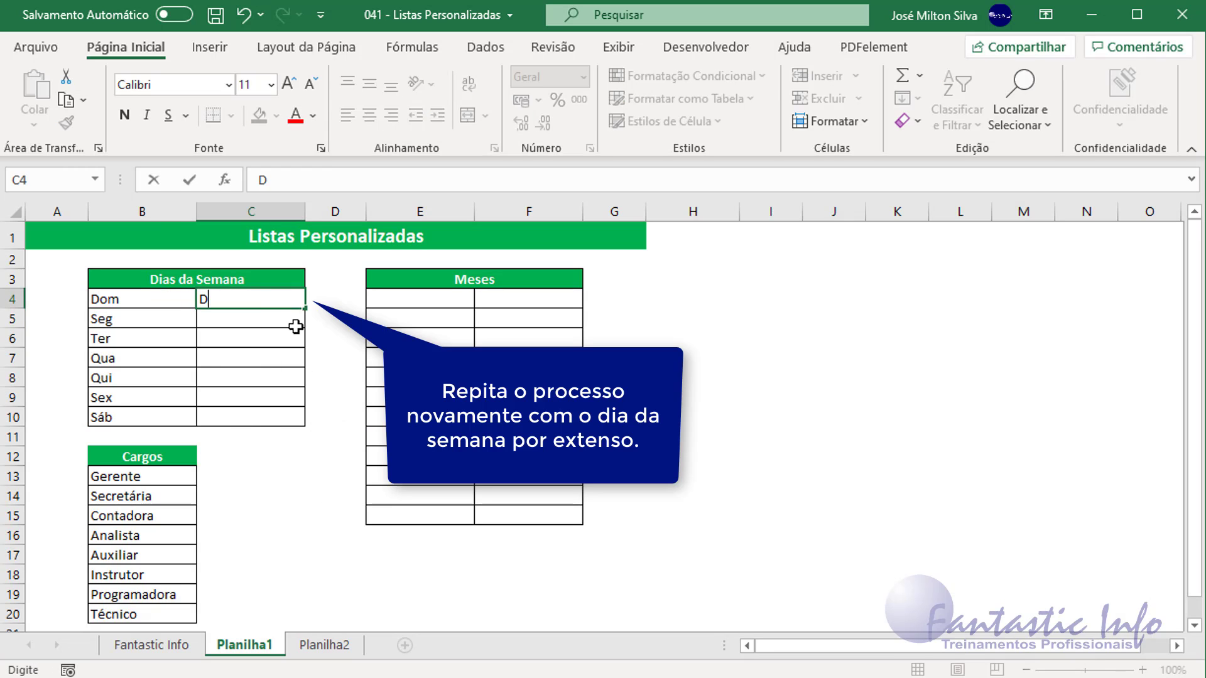
pyautogui.write('omingo')
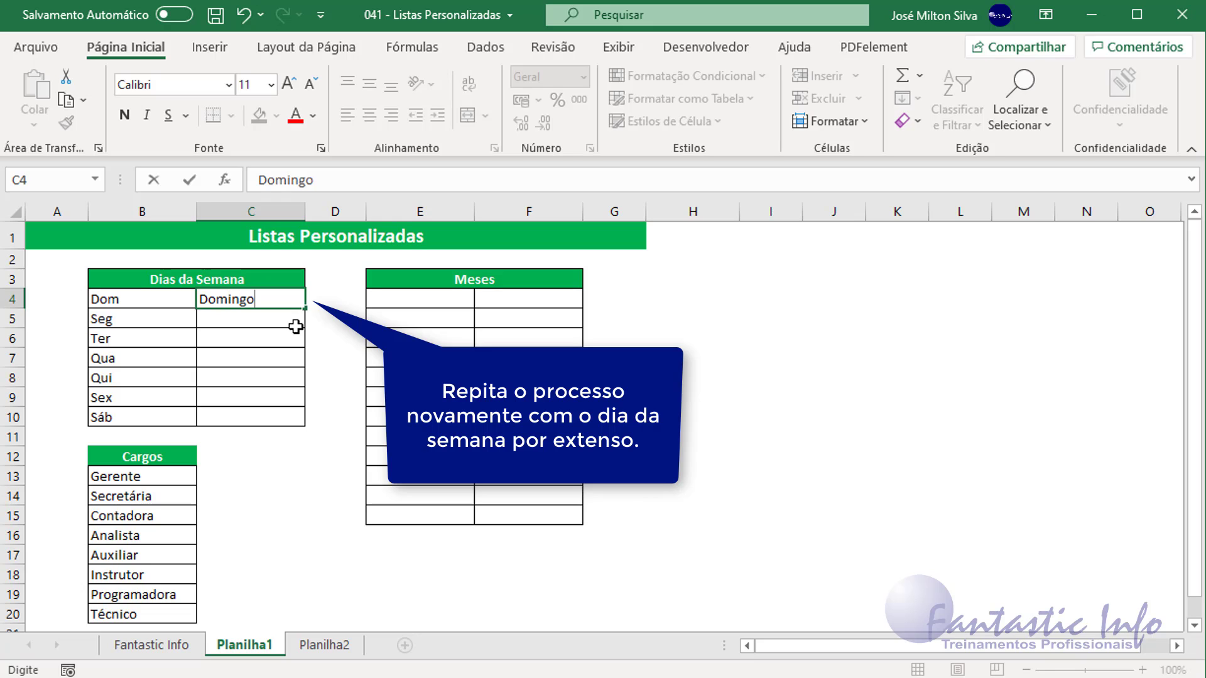
pyautogui.press('Return')
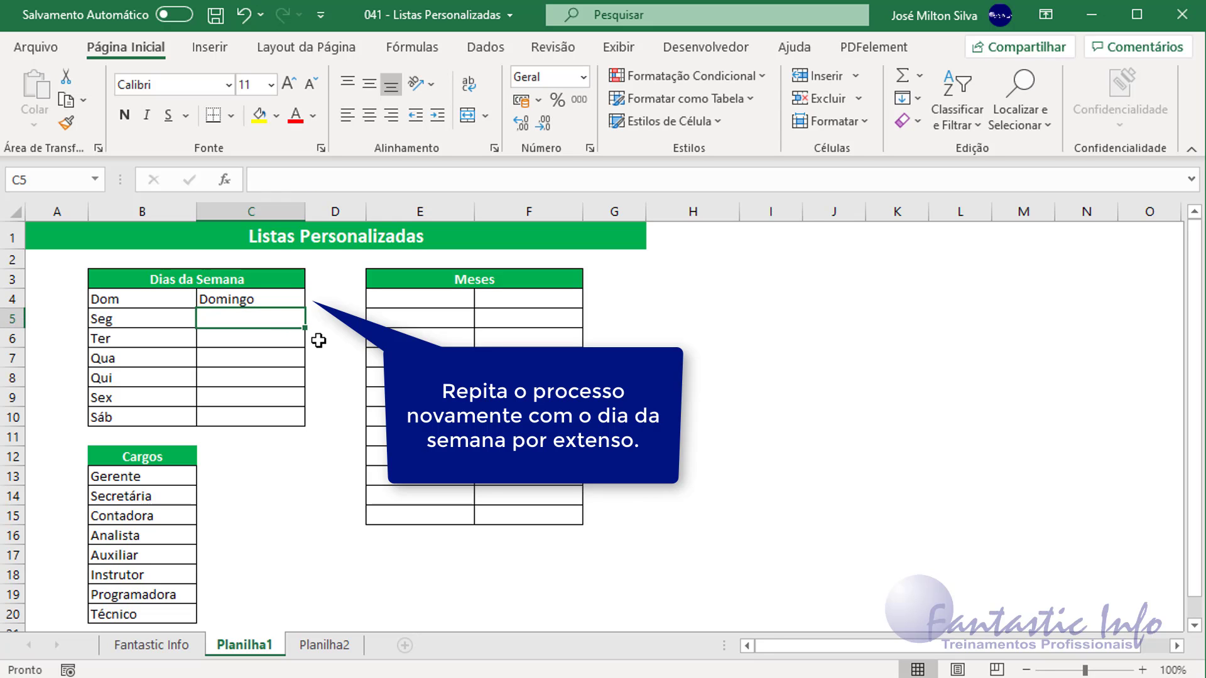
pyautogui.click(291, 302)
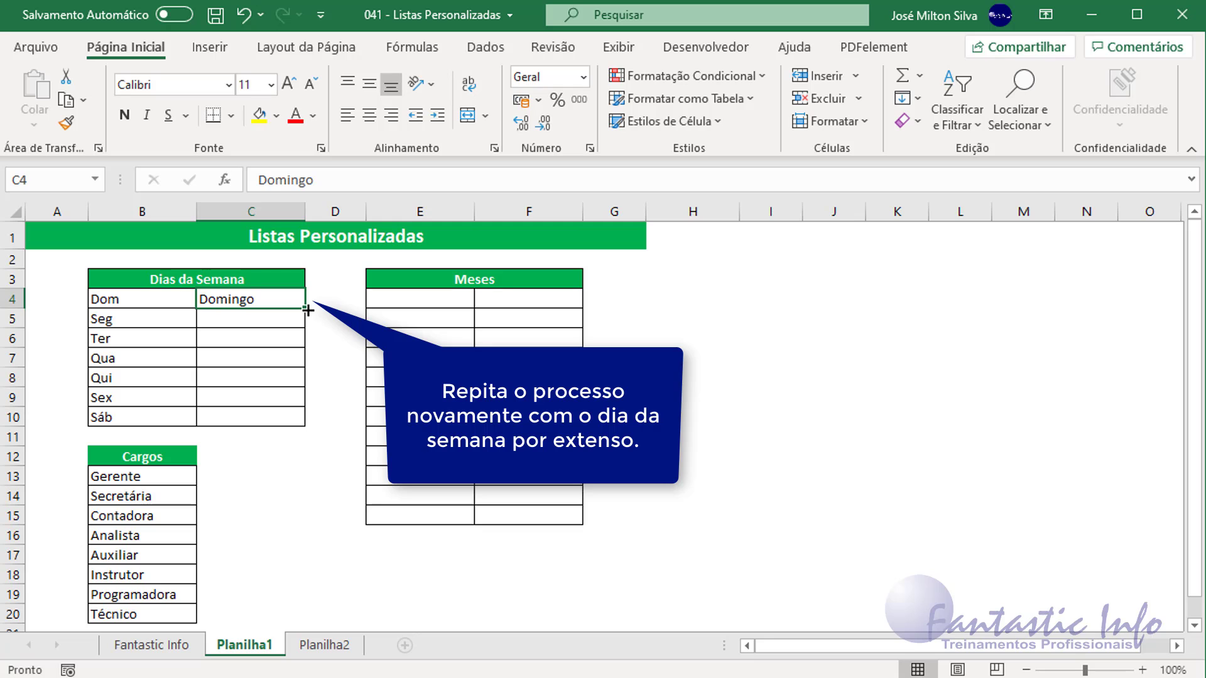
pyautogui.moveTo(307, 309); pyautogui.dragTo(309, 434)
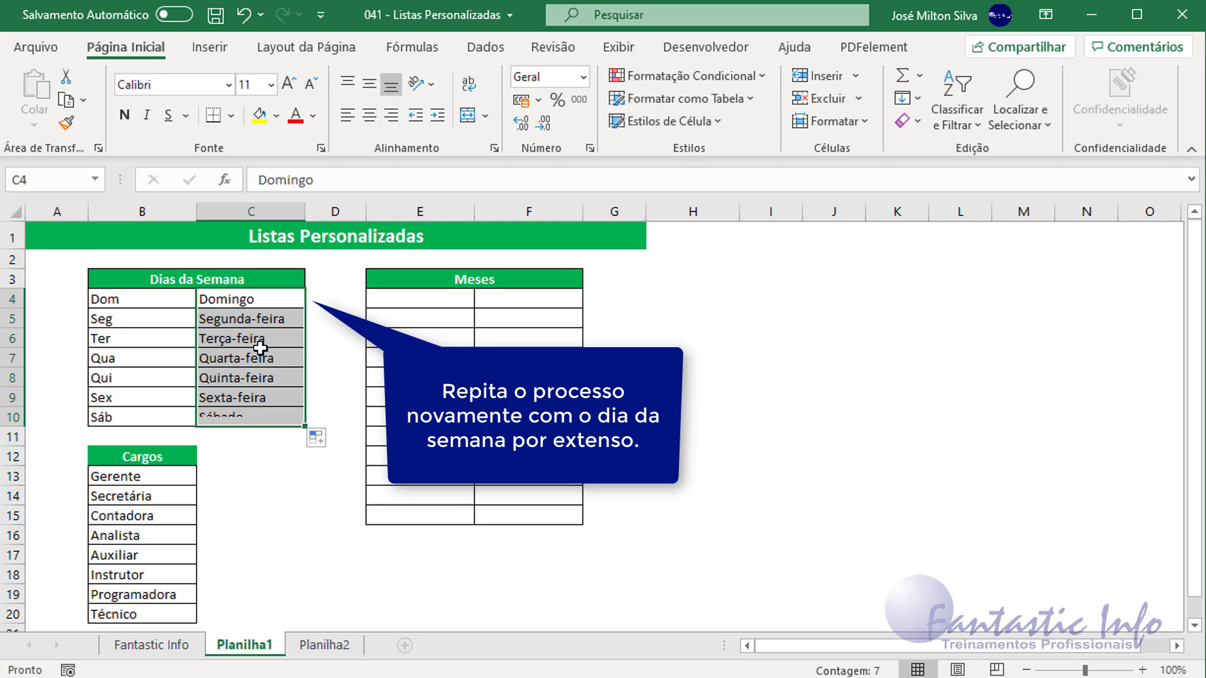
# Enter Janeiro in E4 and fill down to E15 for the months Janeiro through Dezembro.
pyautogui.click(415, 301)
pyautogui.write('Jane')
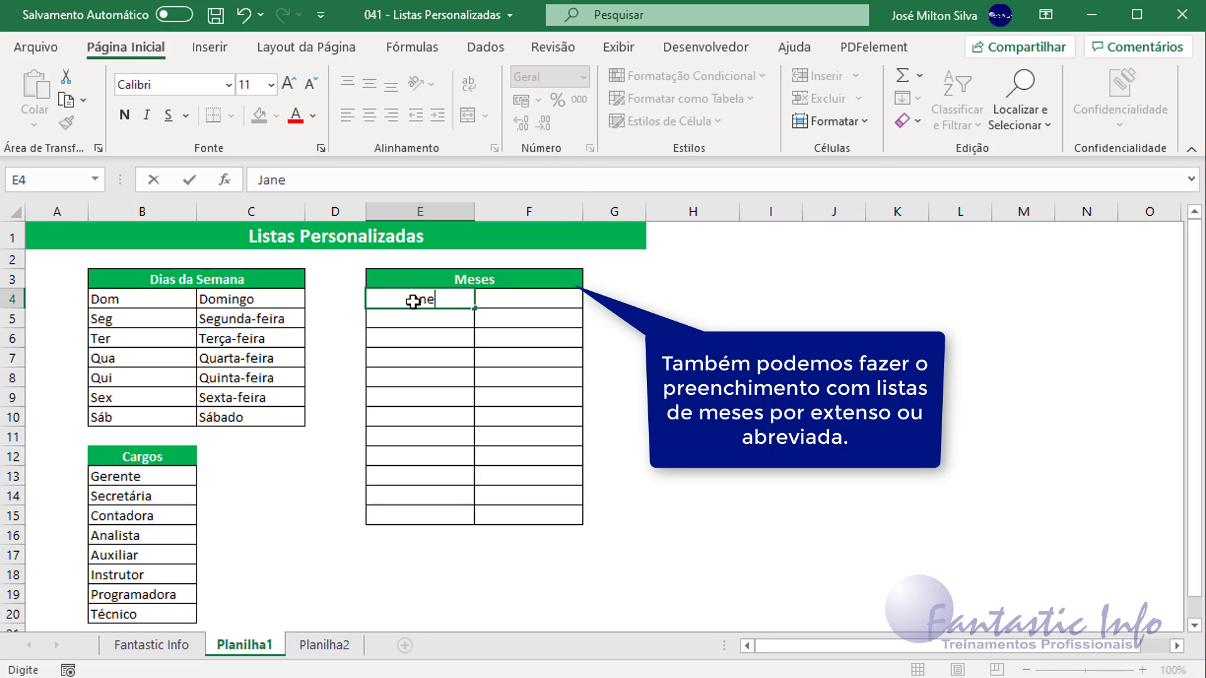
pyautogui.write('iro')
pyautogui.press('Return')
pyautogui.click(415, 302)
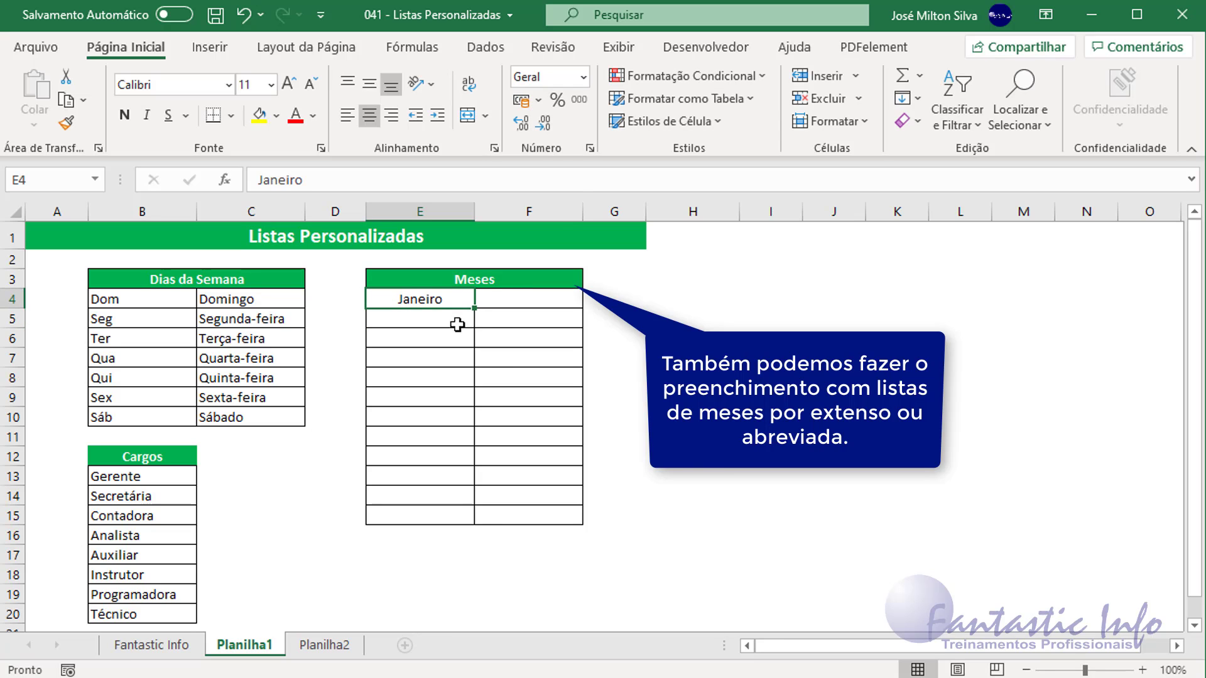
pyautogui.moveTo(474, 308); pyautogui.dragTo(474, 535)
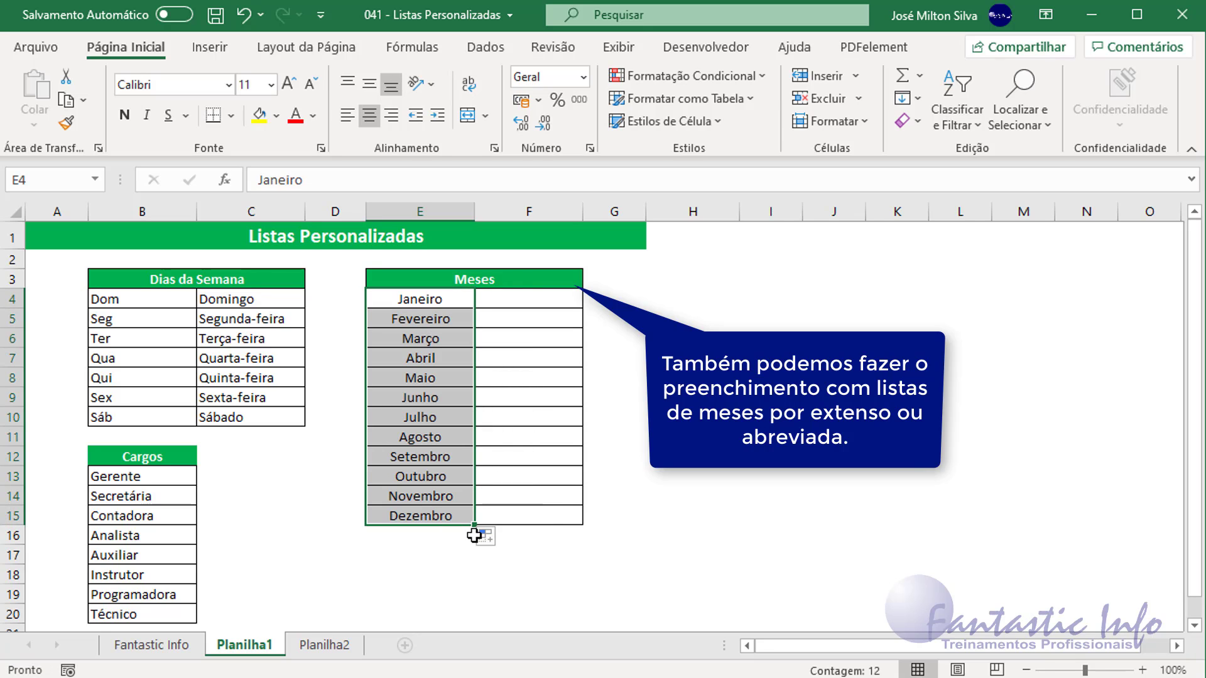
# Enter Jan in F4 and fill down to F15 for the abbreviations Jan through Dez.
pyautogui.click(532, 301)
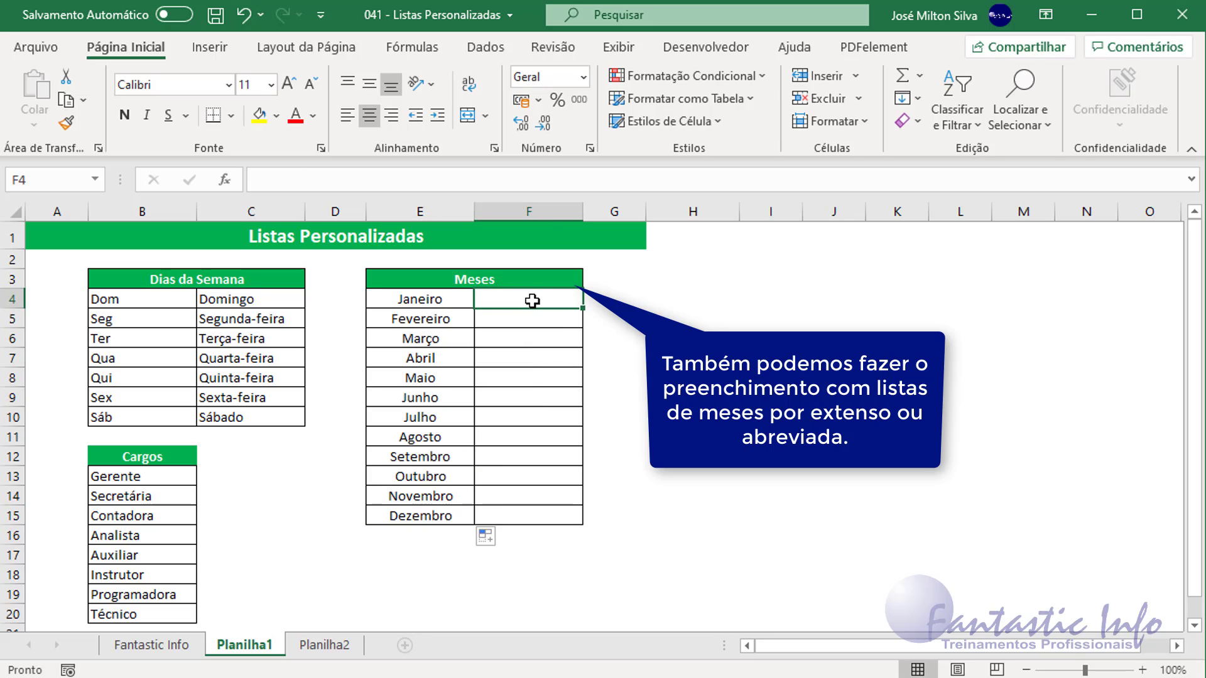
pyautogui.write('Jan')
pyautogui.press('Return')
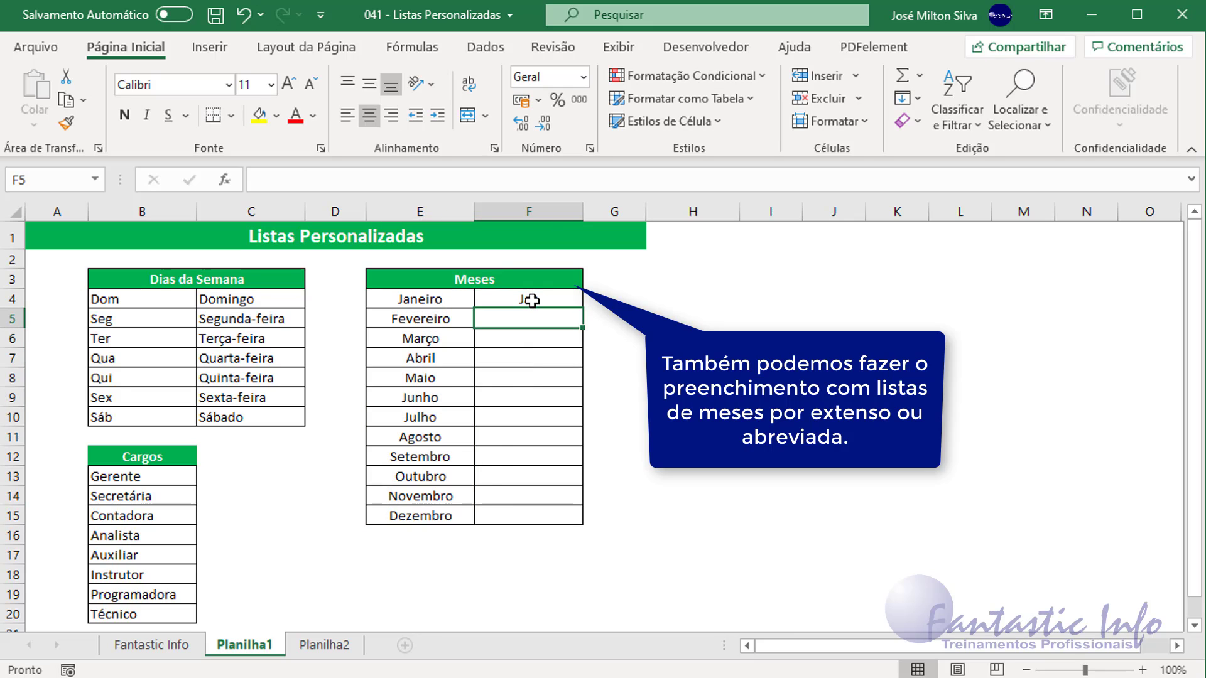
pyautogui.click(532, 301)
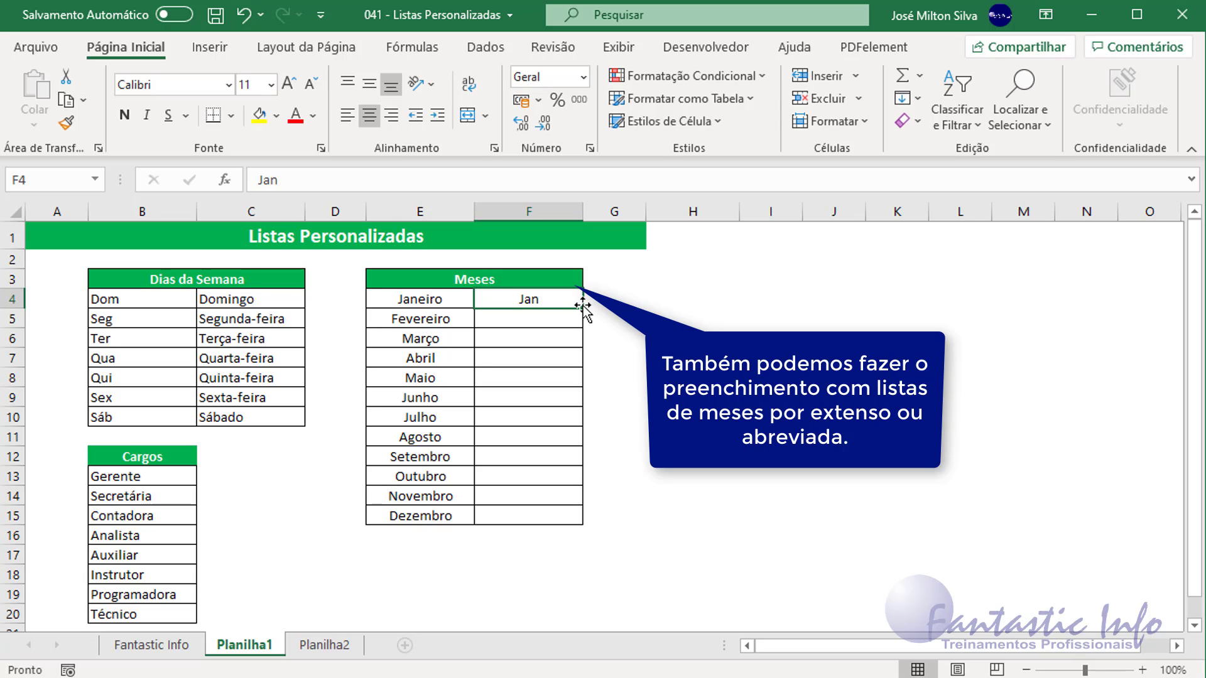
pyautogui.moveTo(582, 310); pyautogui.dragTo(585, 520)
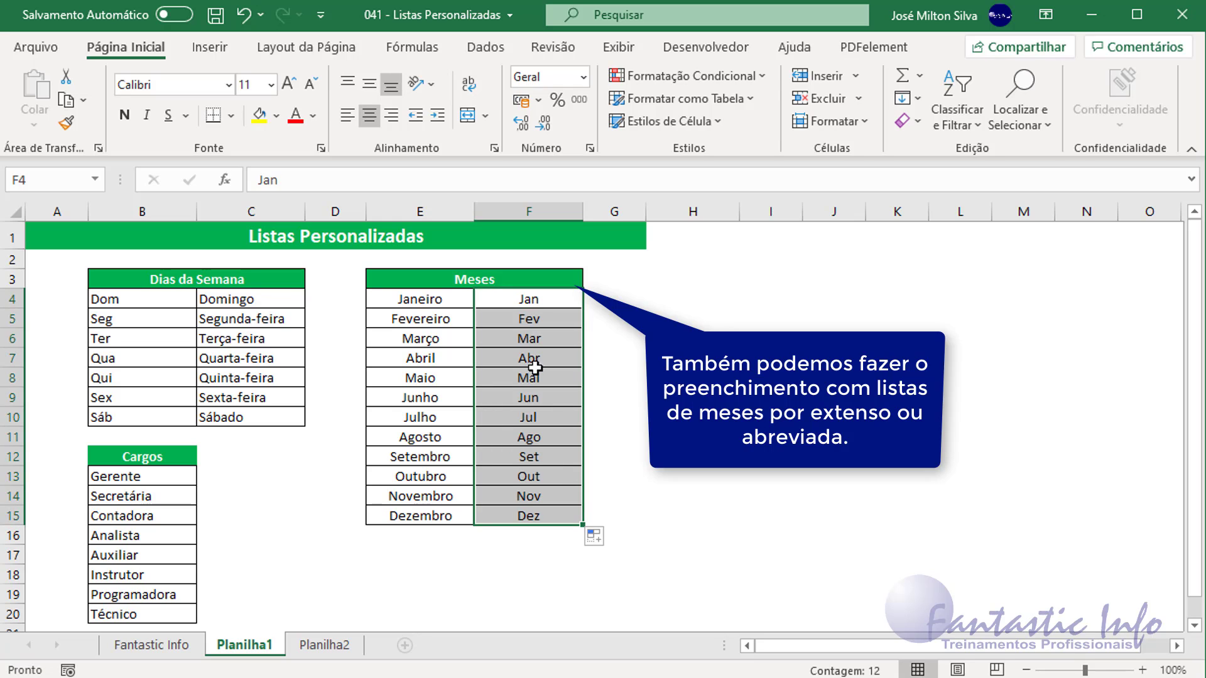
pyautogui.click(468, 296)
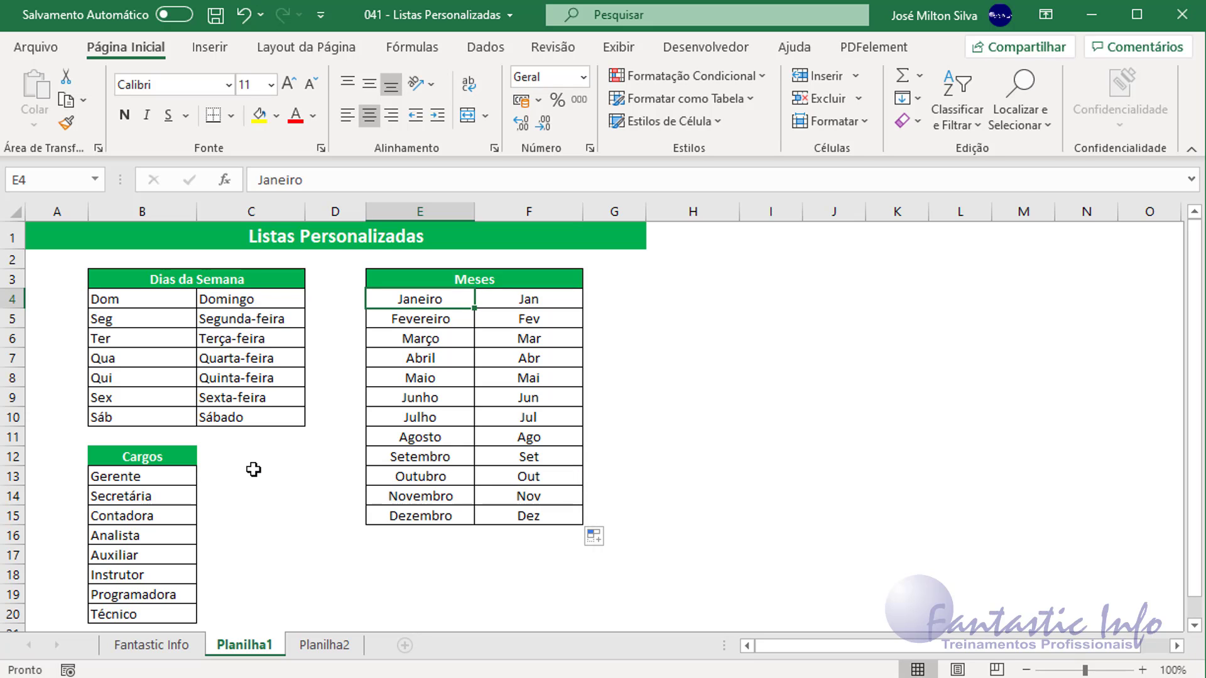
# Select the job titles Gerente through Técnico in B13:B20.
pyautogui.moveTo(184, 477); pyautogui.dragTo(157, 613)
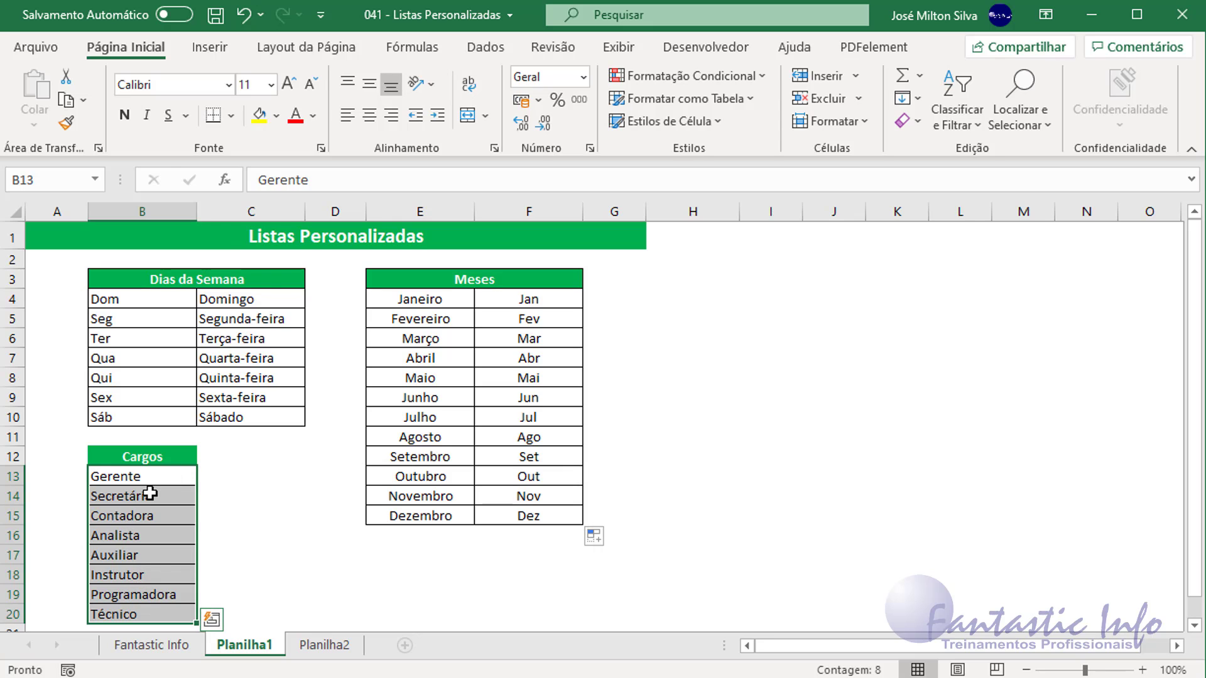
# Open Opções do Excel from the File backstage menu.
pyautogui.click(52, 53)
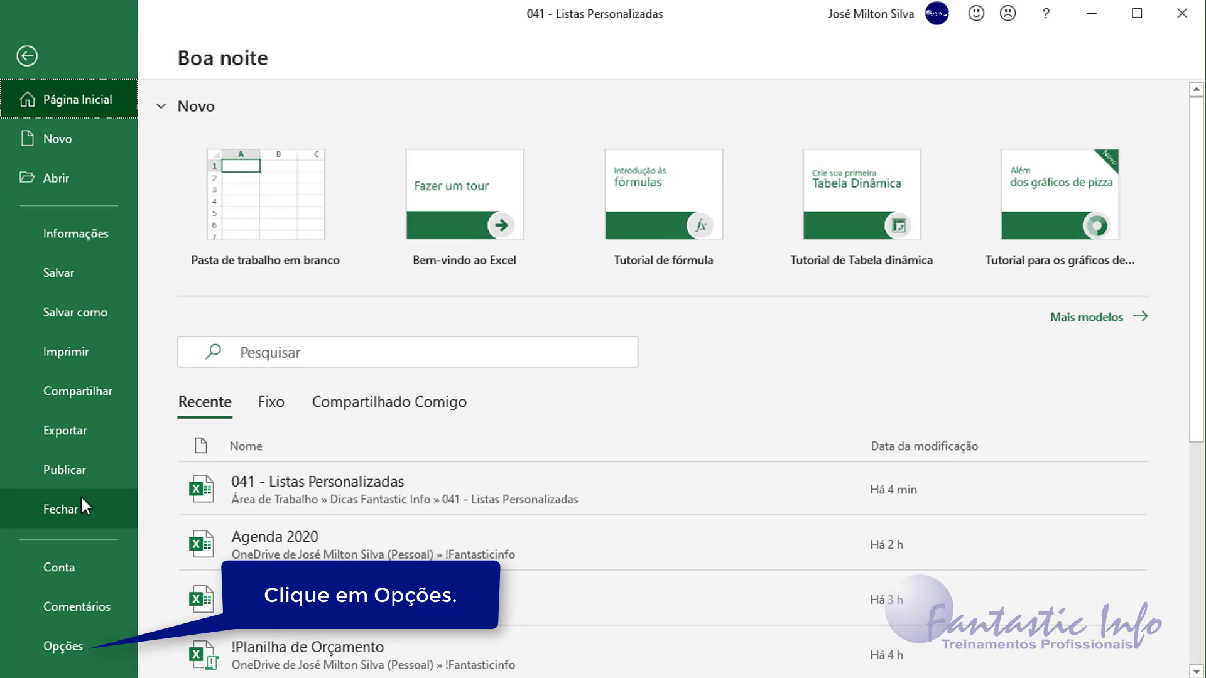
pyautogui.click(79, 646)
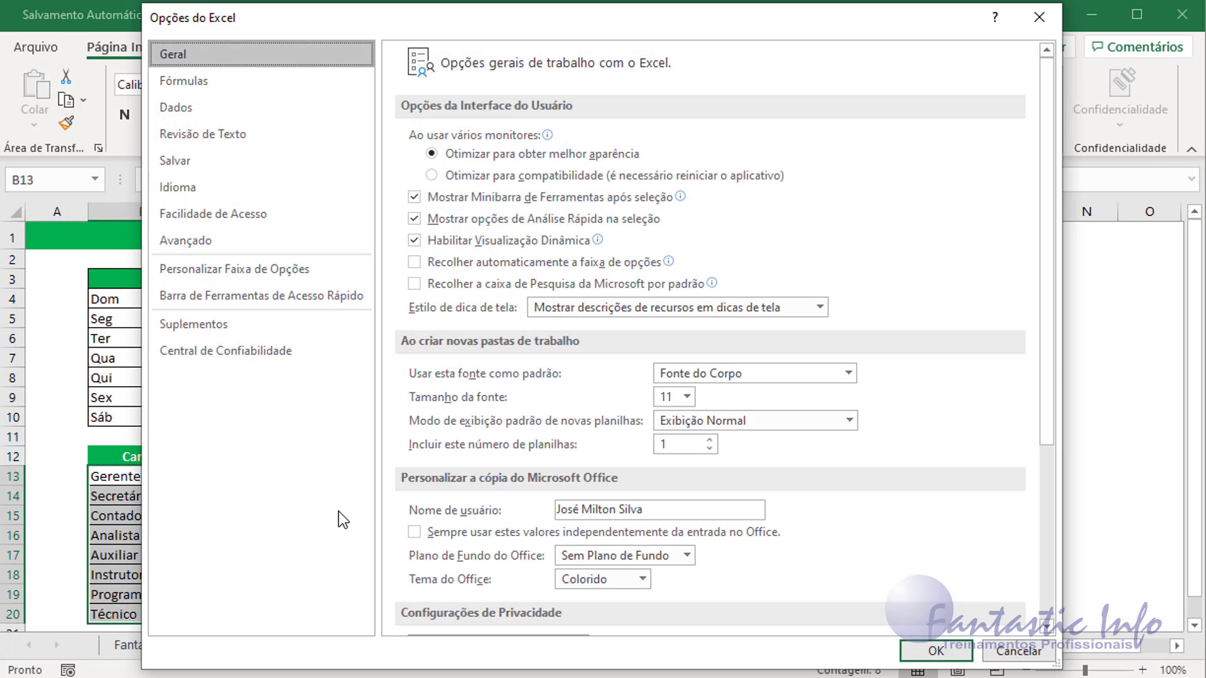
# Open Edit Custom Lists from the General section of the Advanced options page.
pyautogui.click(197, 241)
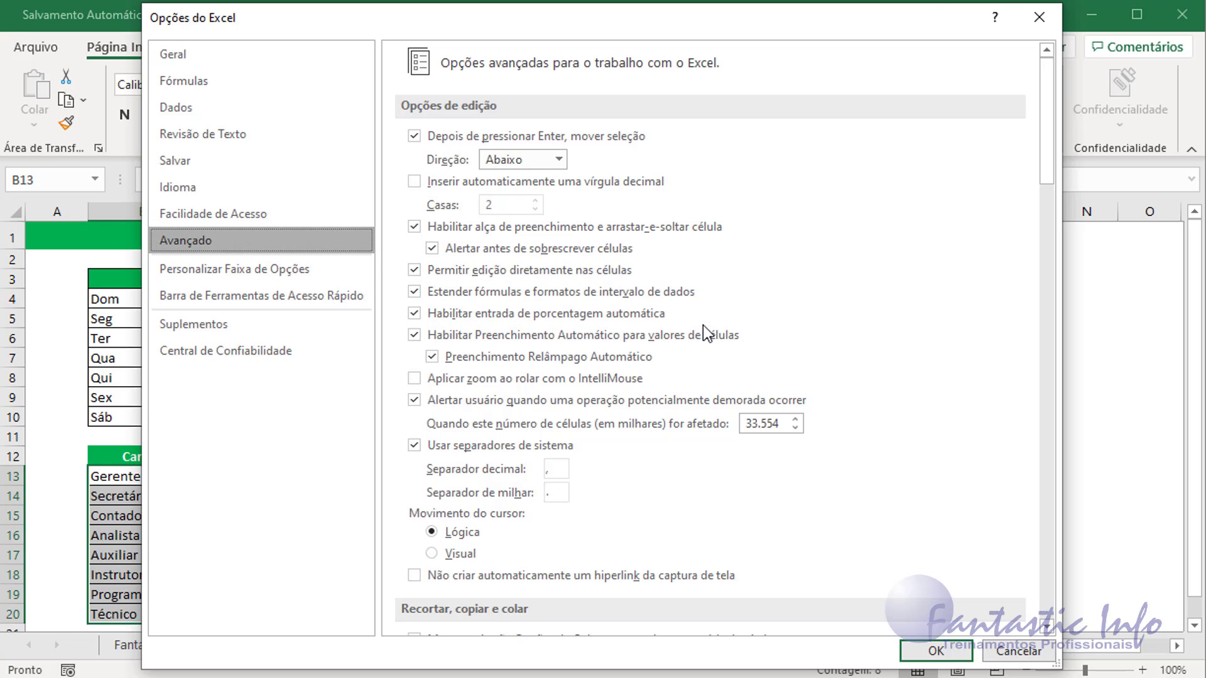
pyautogui.click(1047, 626)
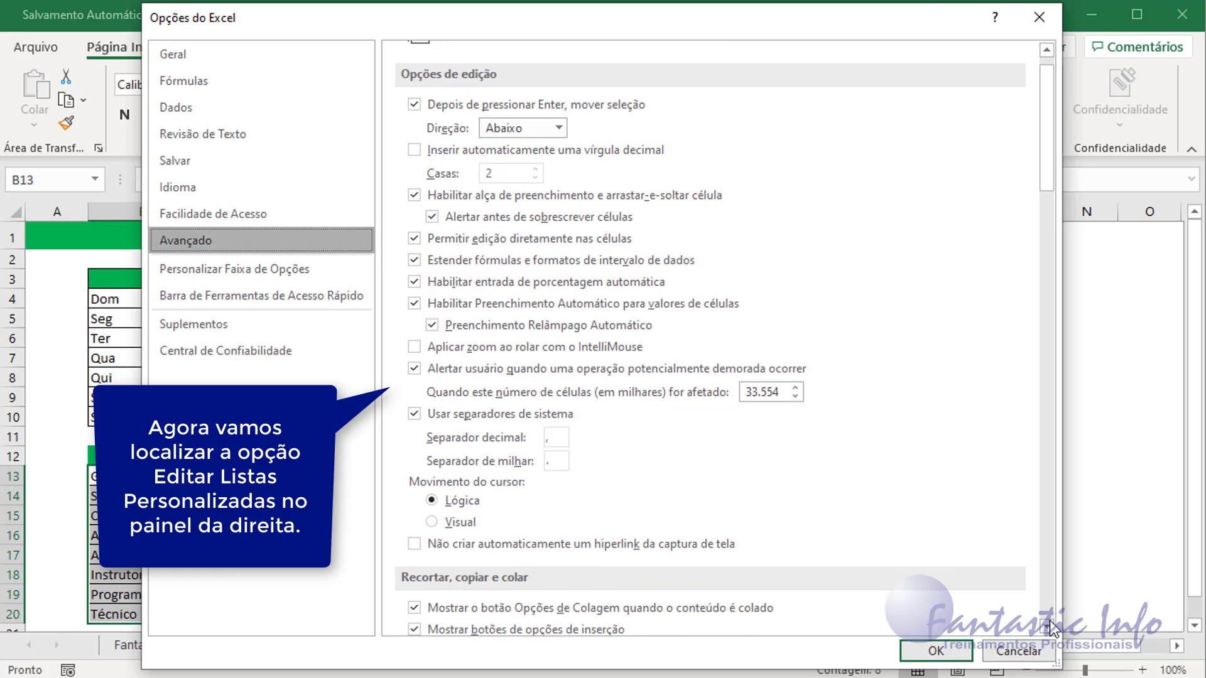
pyautogui.moveTo(1046, 626); pyautogui.dragTo(1048, 626)
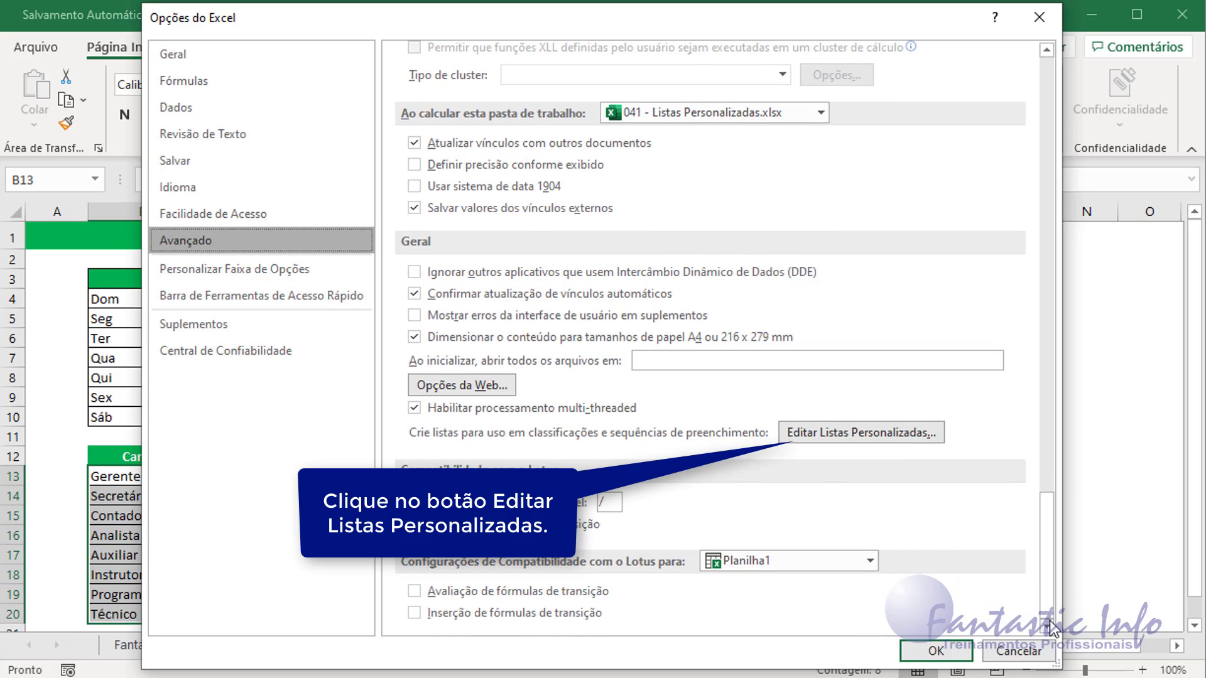
pyautogui.click(857, 436)
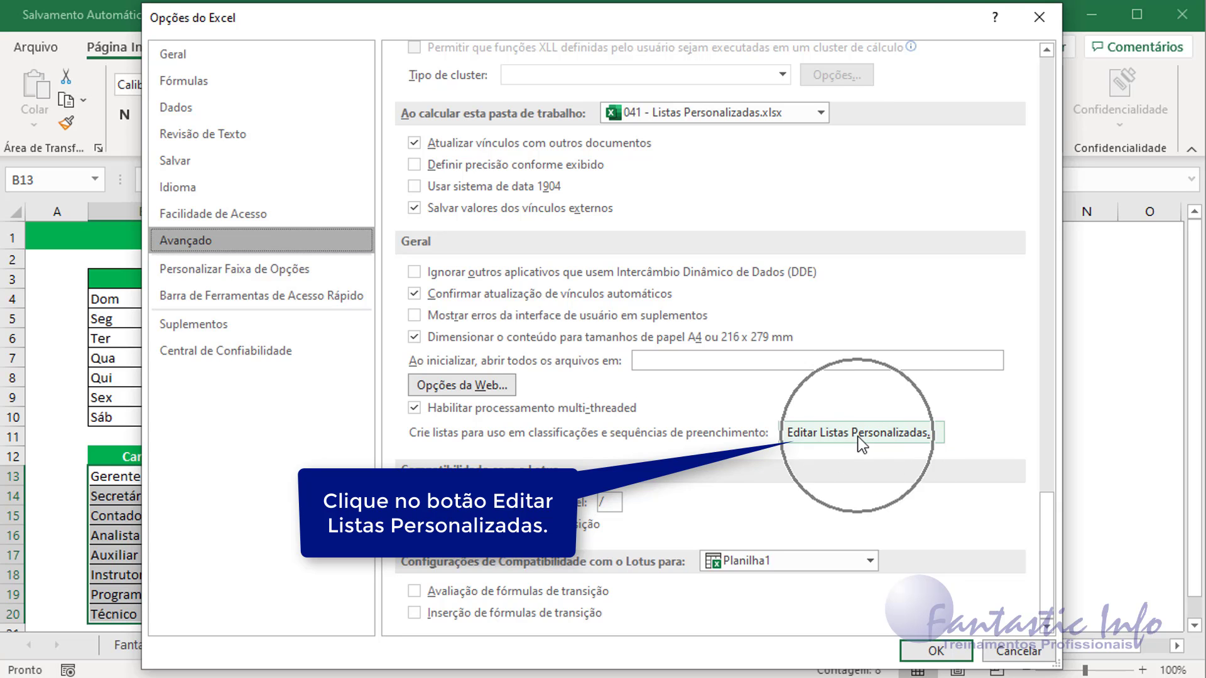
pyautogui.click(857, 436)
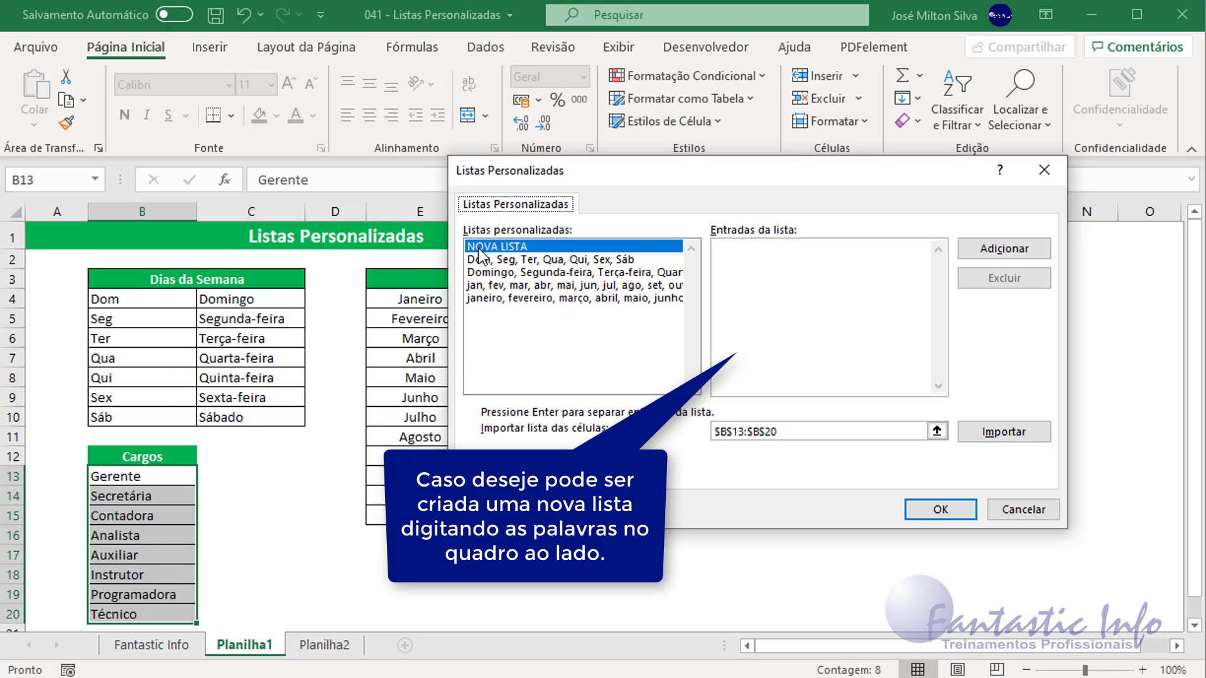
# Import the range $B$13:$B$20 as a new custom list of job titles.
pyautogui.click(720, 250)
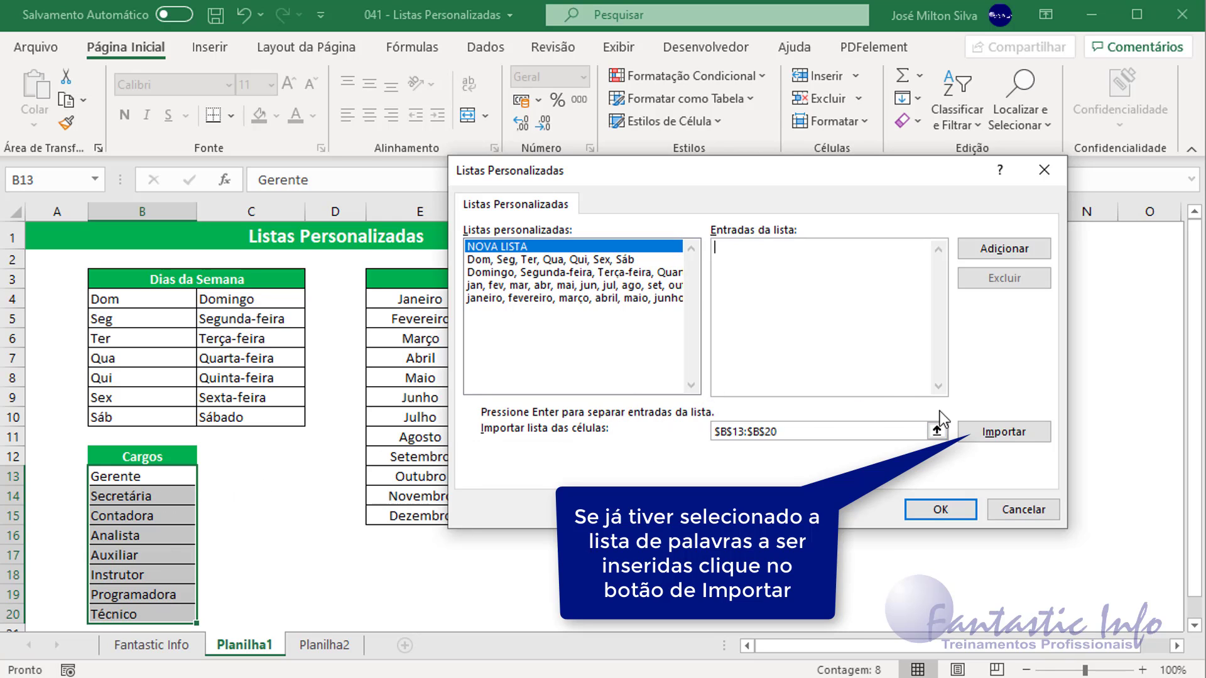
pyautogui.click(985, 435)
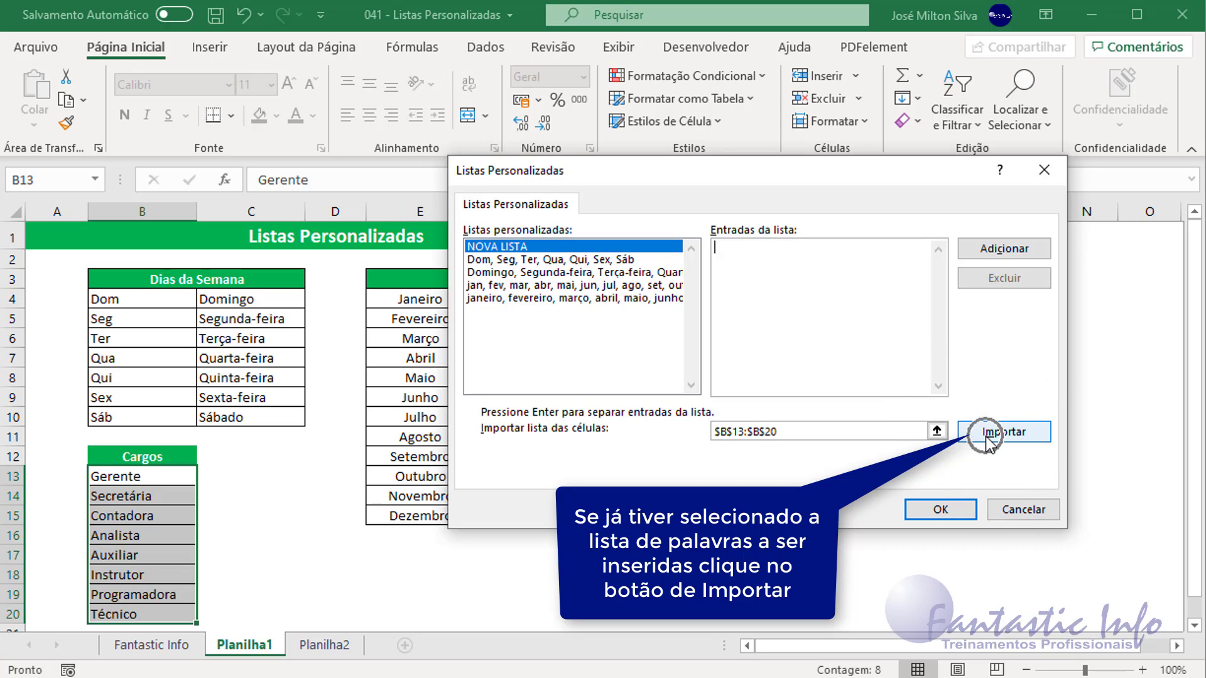
pyautogui.click(1013, 434)
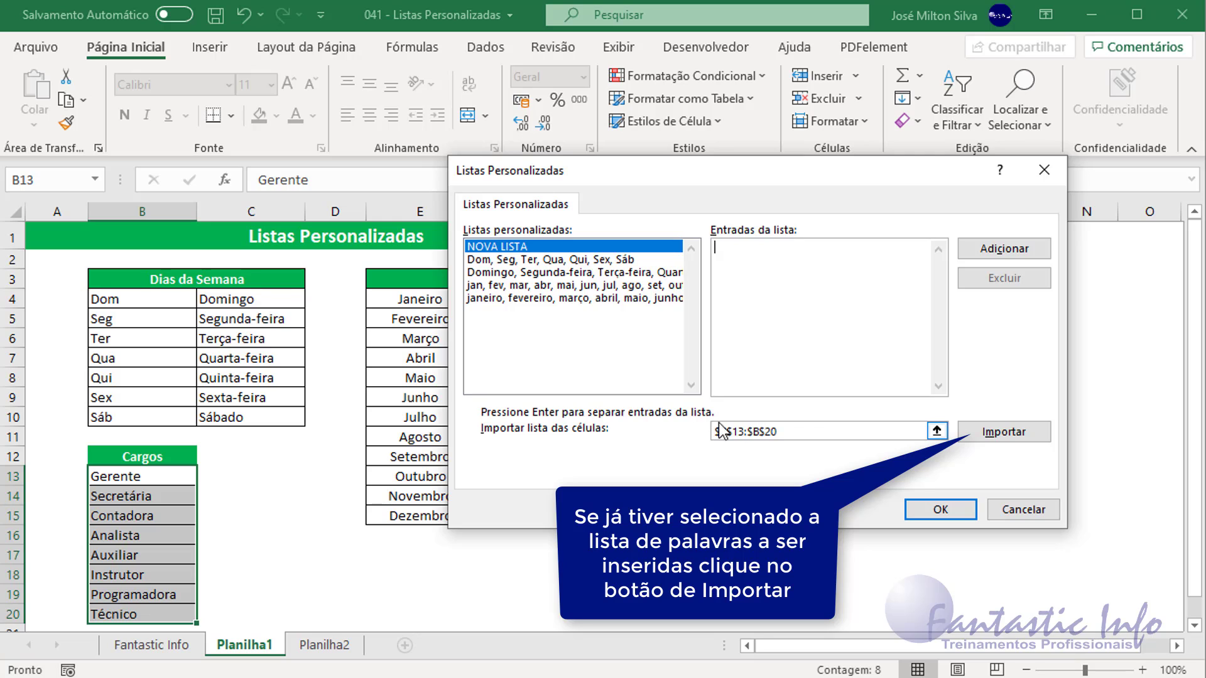
pyautogui.click(996, 432)
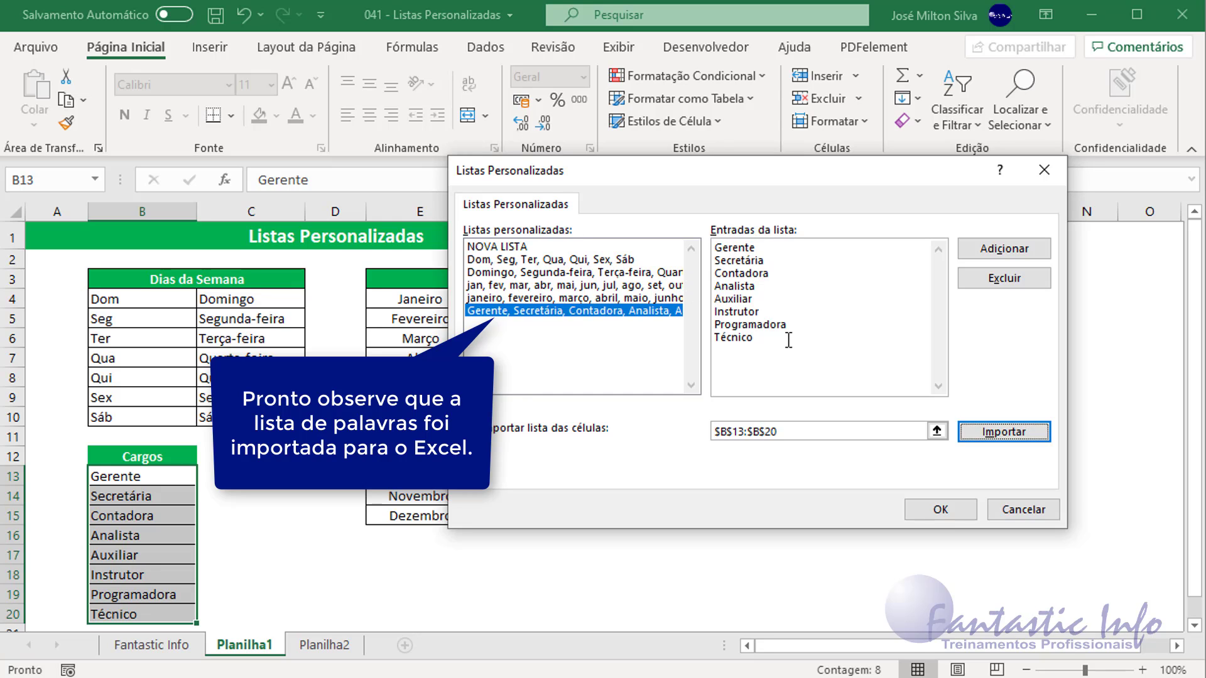
# Confirm with OK in both Listas Personalizadas and Opções do Excel.
pyautogui.click(917, 505)
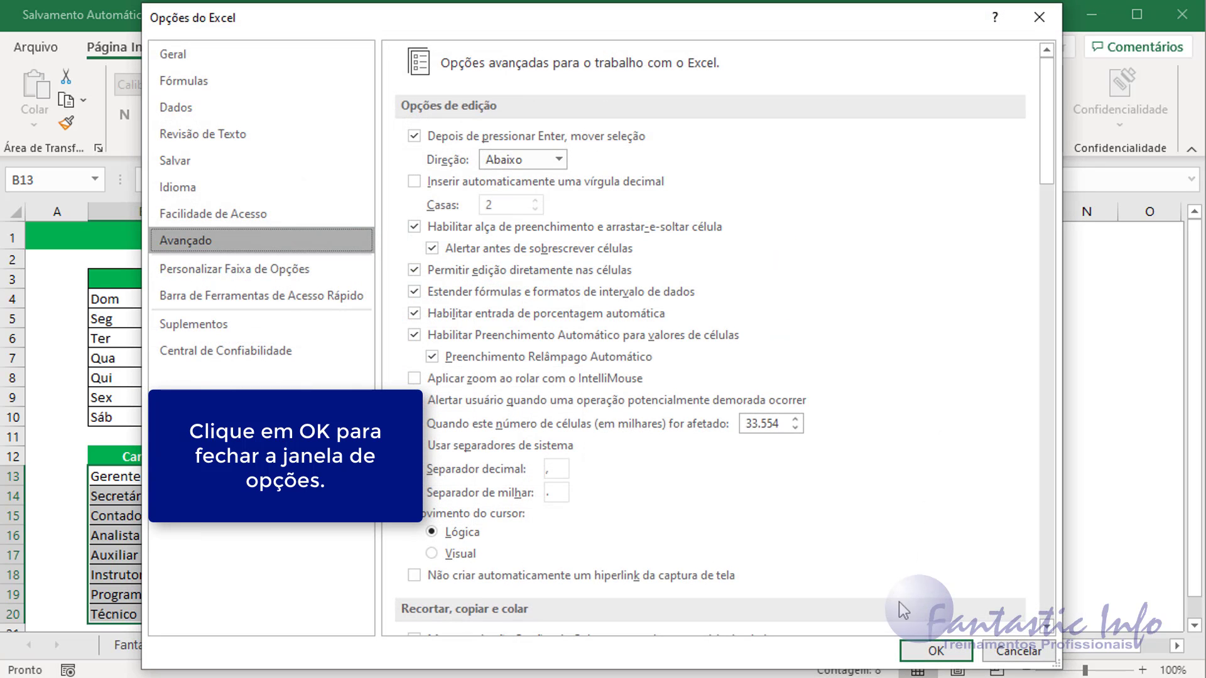
pyautogui.click(928, 653)
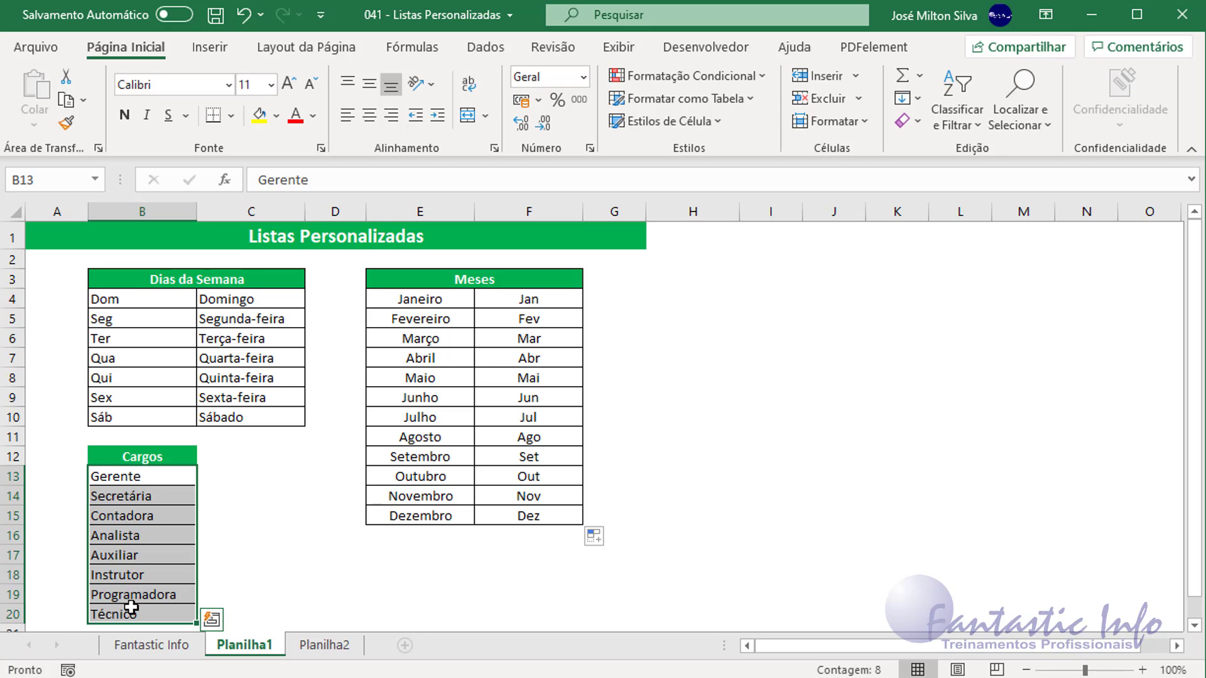
# Enter Gerente in H4 and fill down to H11 for the job titles through Técnico.
pyautogui.click(677, 280)
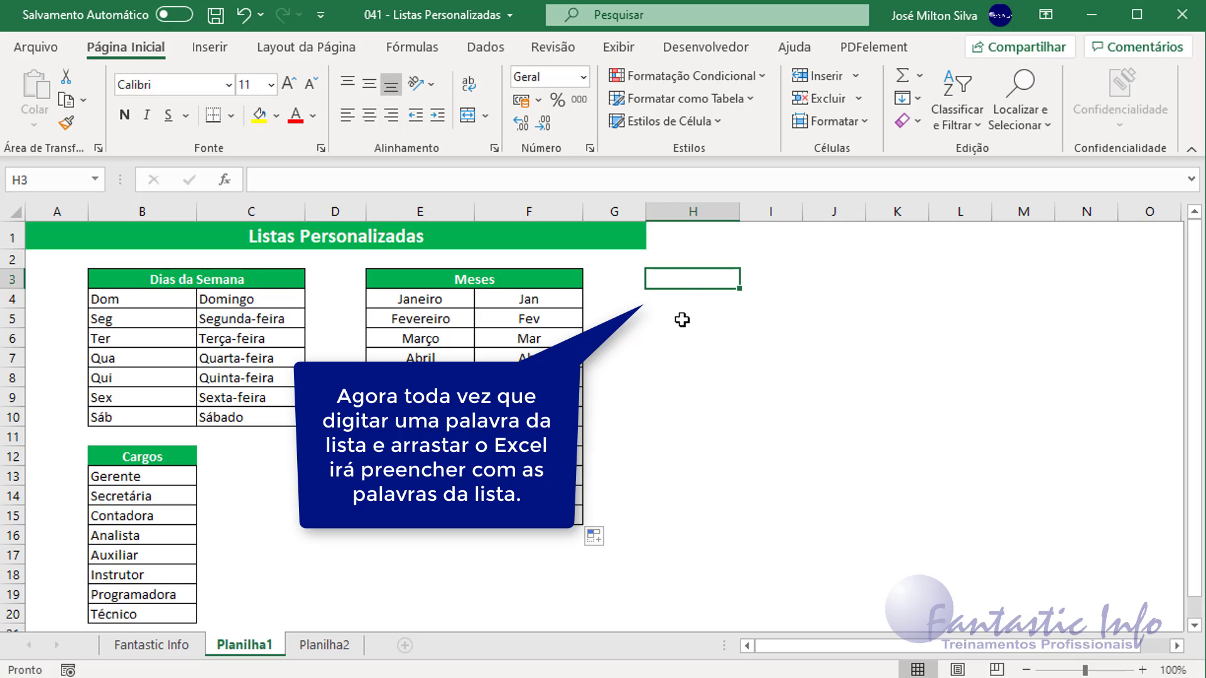
pyautogui.click(680, 294)
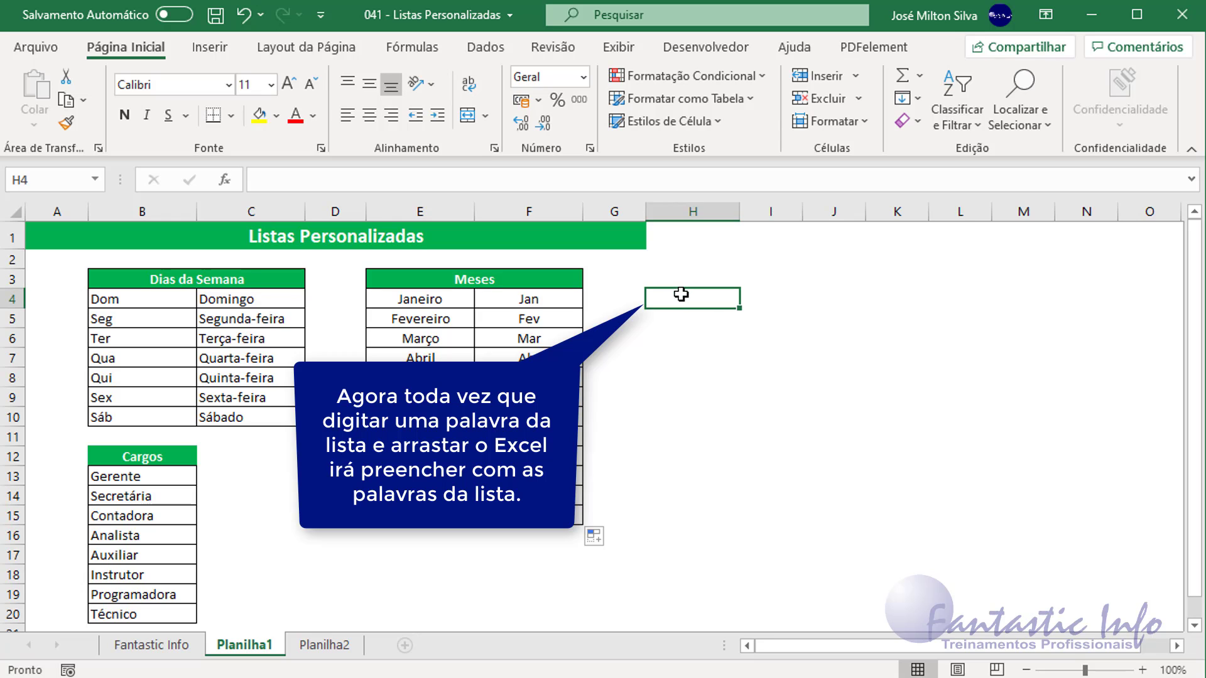
pyautogui.write('Geren')
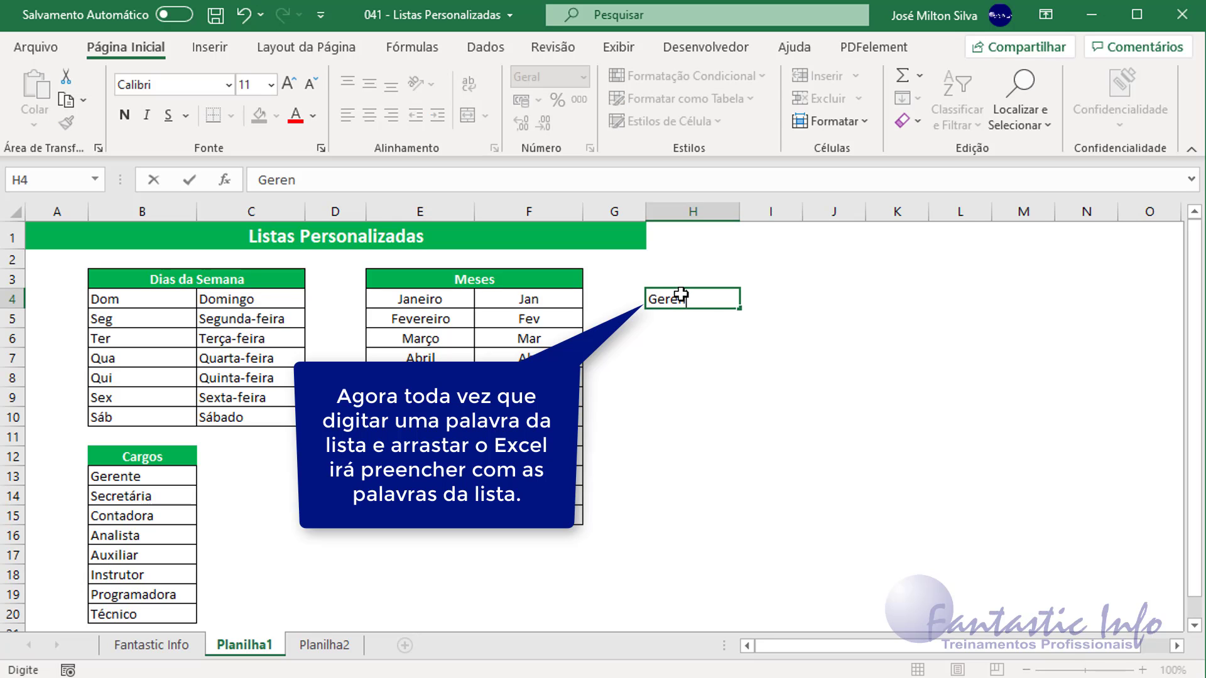
pyautogui.write('te')
pyautogui.press('Return')
pyautogui.click(681, 295)
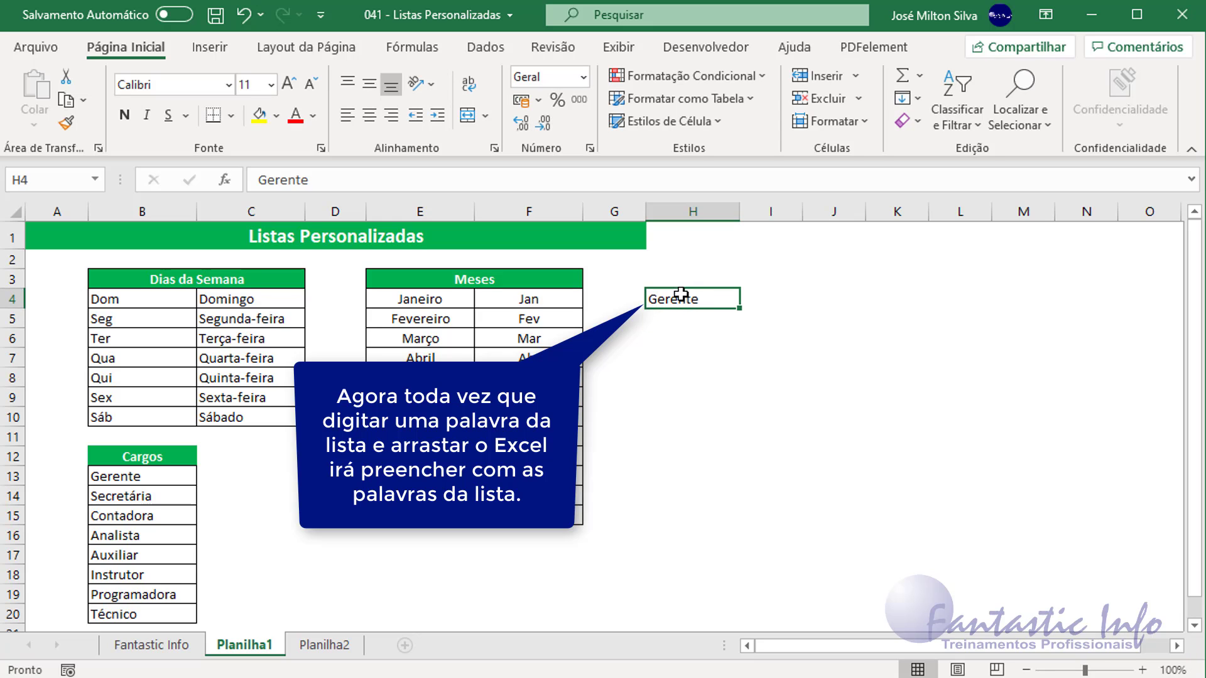
pyautogui.moveTo(739, 309); pyautogui.dragTo(738, 412)
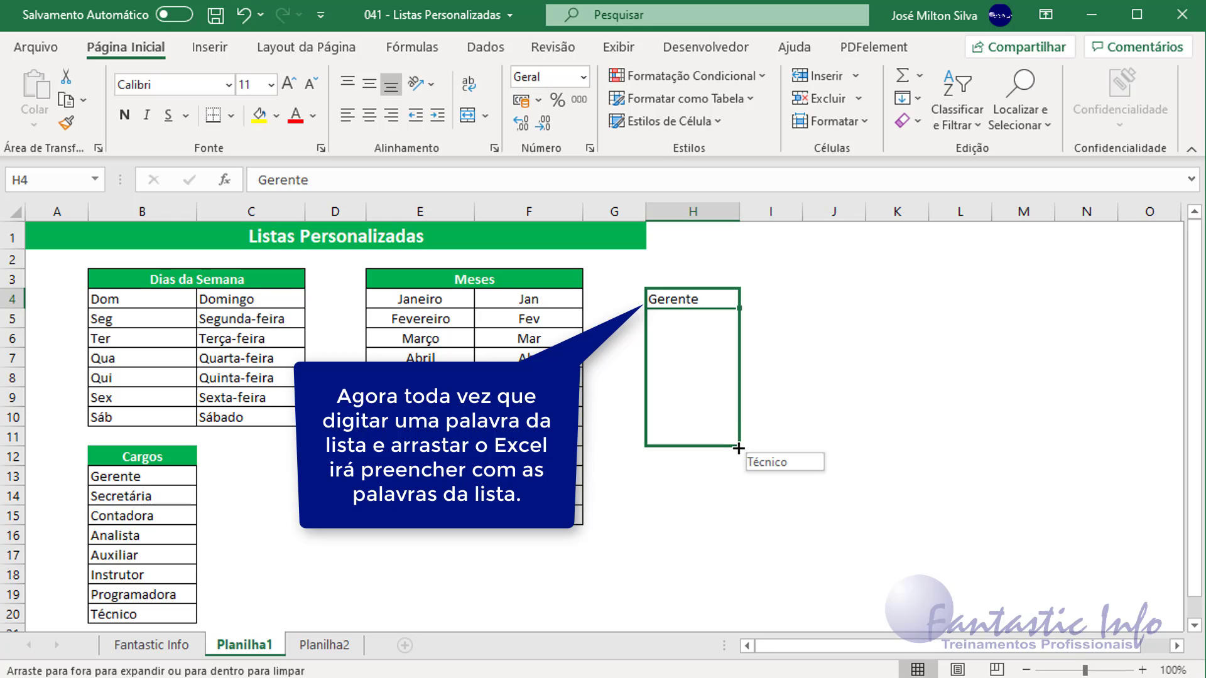
pyautogui.moveTo(738, 412); pyautogui.dragTo(738, 448)
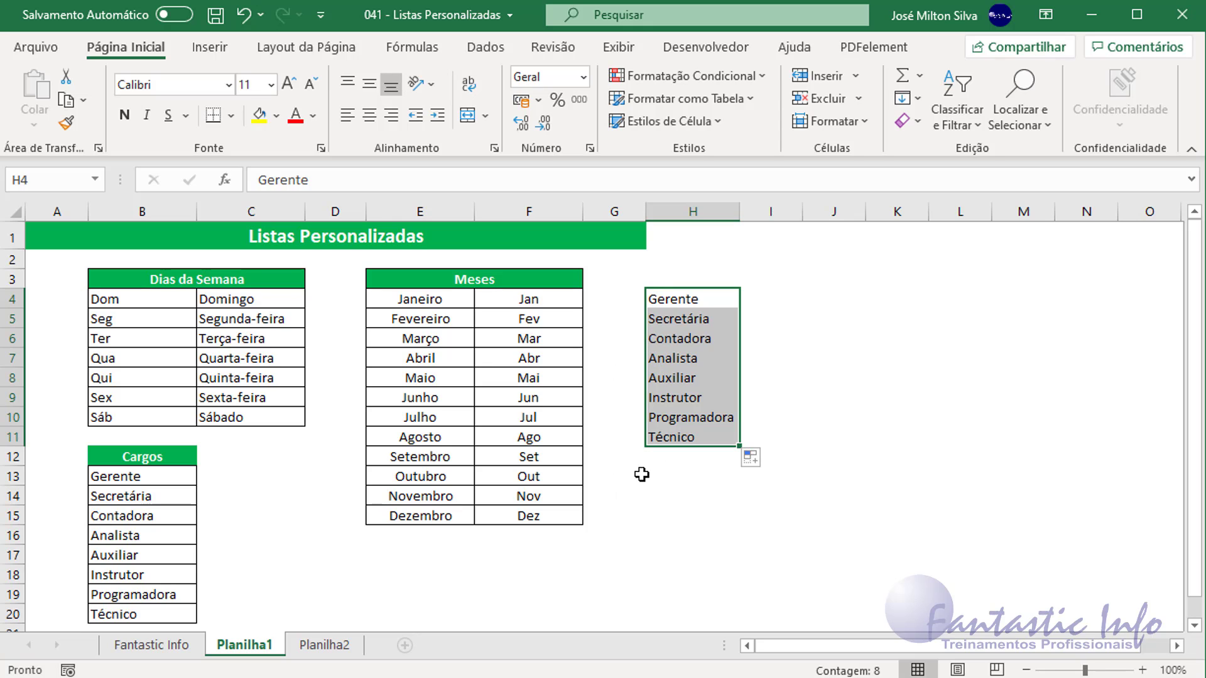
pyautogui.click(665, 463)
pyautogui.click(677, 318)
pyautogui.click(669, 299)
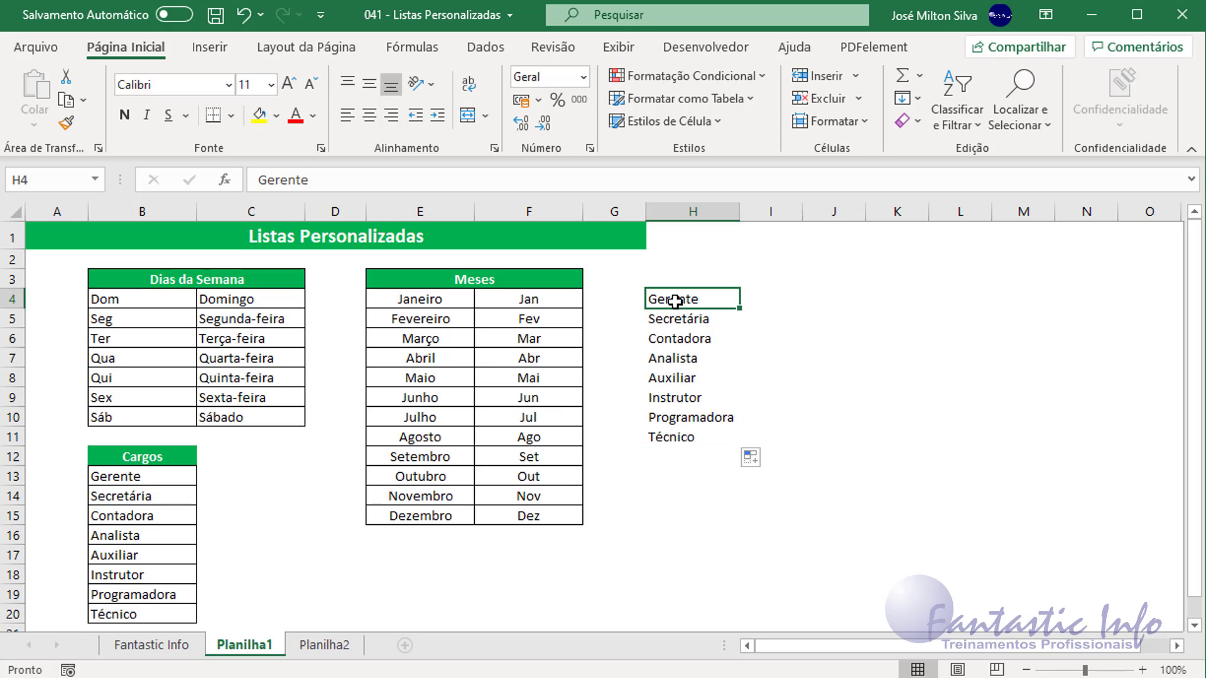
# On Planilha2, select the employee table A3:G15 and open Classificar from the Dados tab.
pyautogui.click(332, 644)
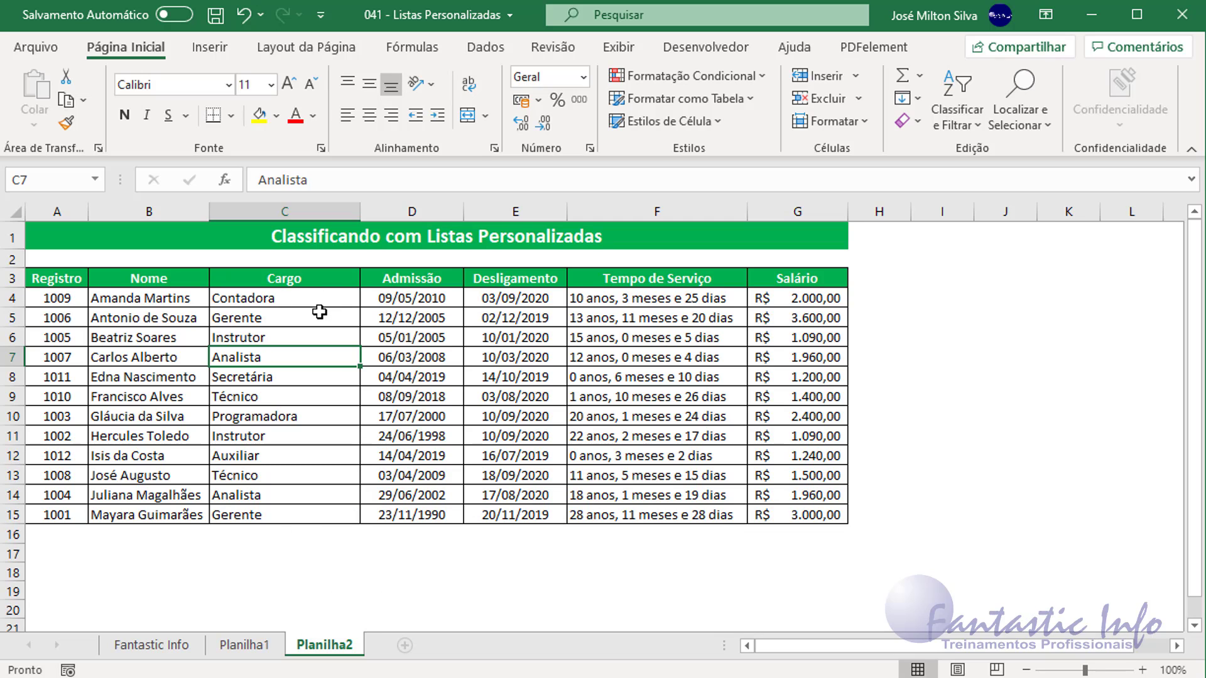
pyautogui.moveTo(80, 282); pyautogui.dragTo(754, 510)
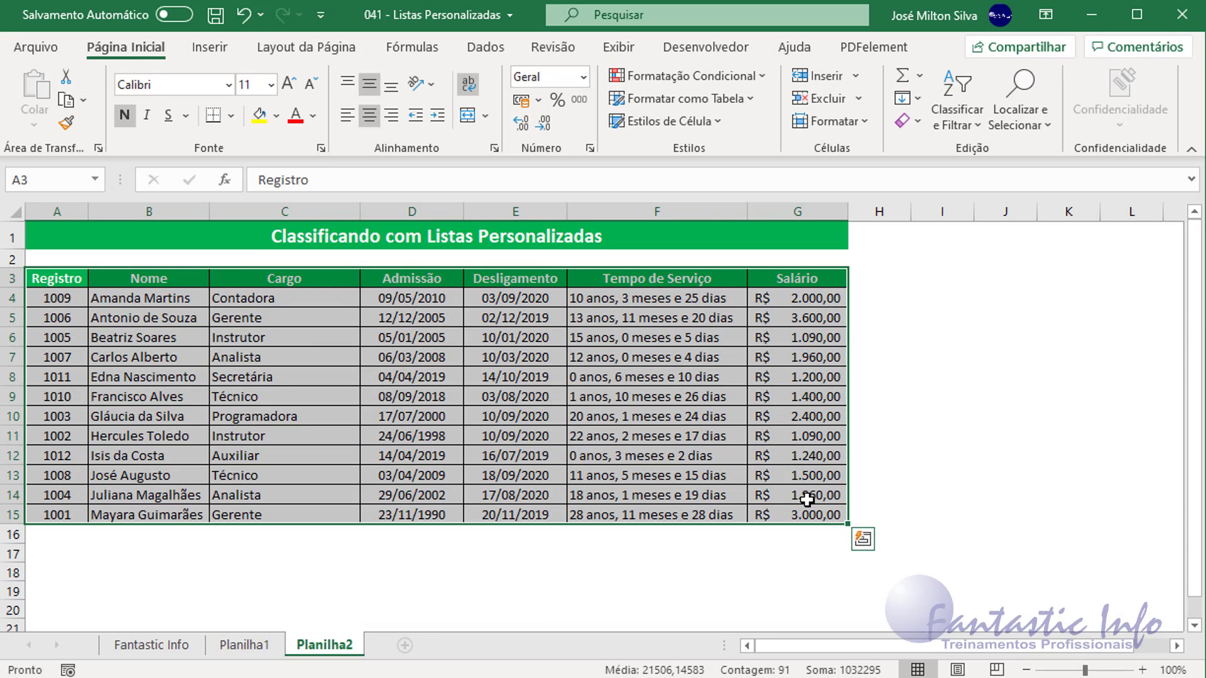
pyautogui.click(485, 48)
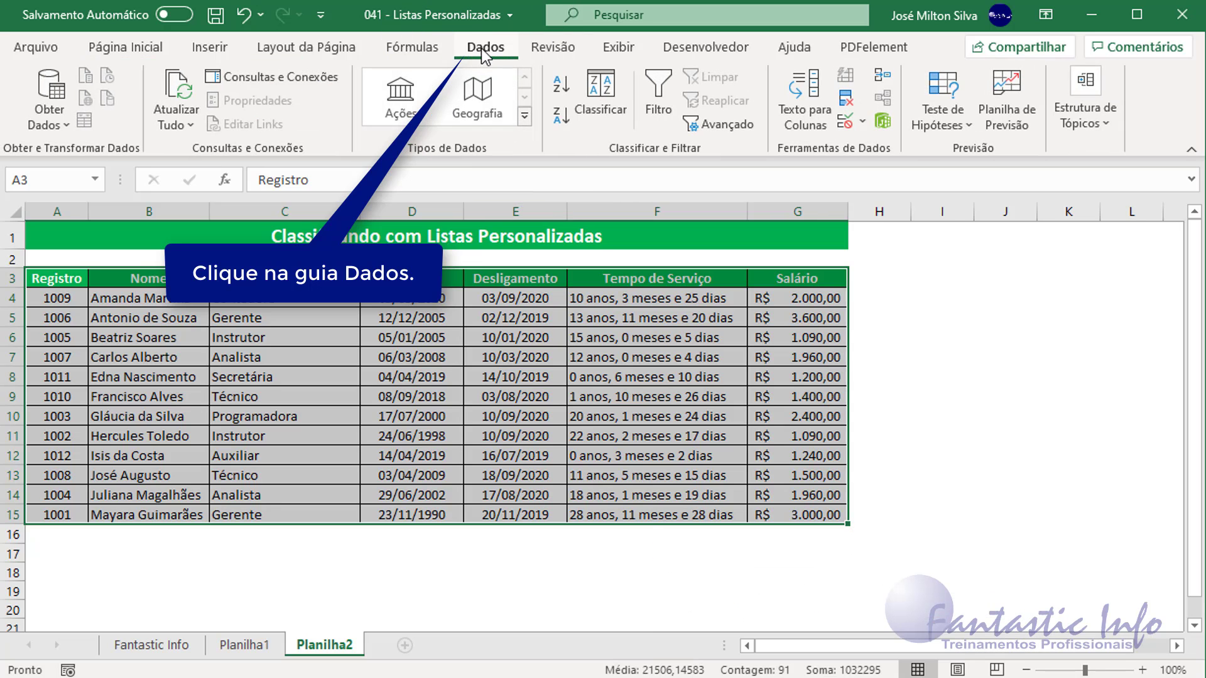
pyautogui.click(608, 106)
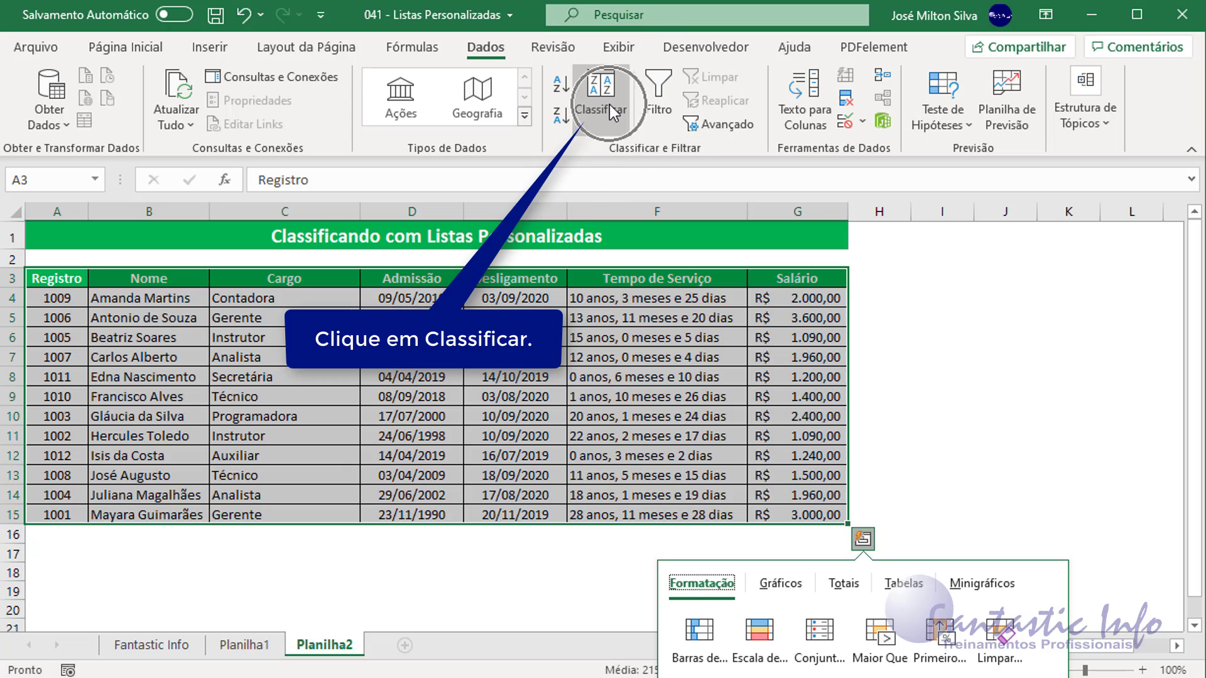
pyautogui.click(609, 104)
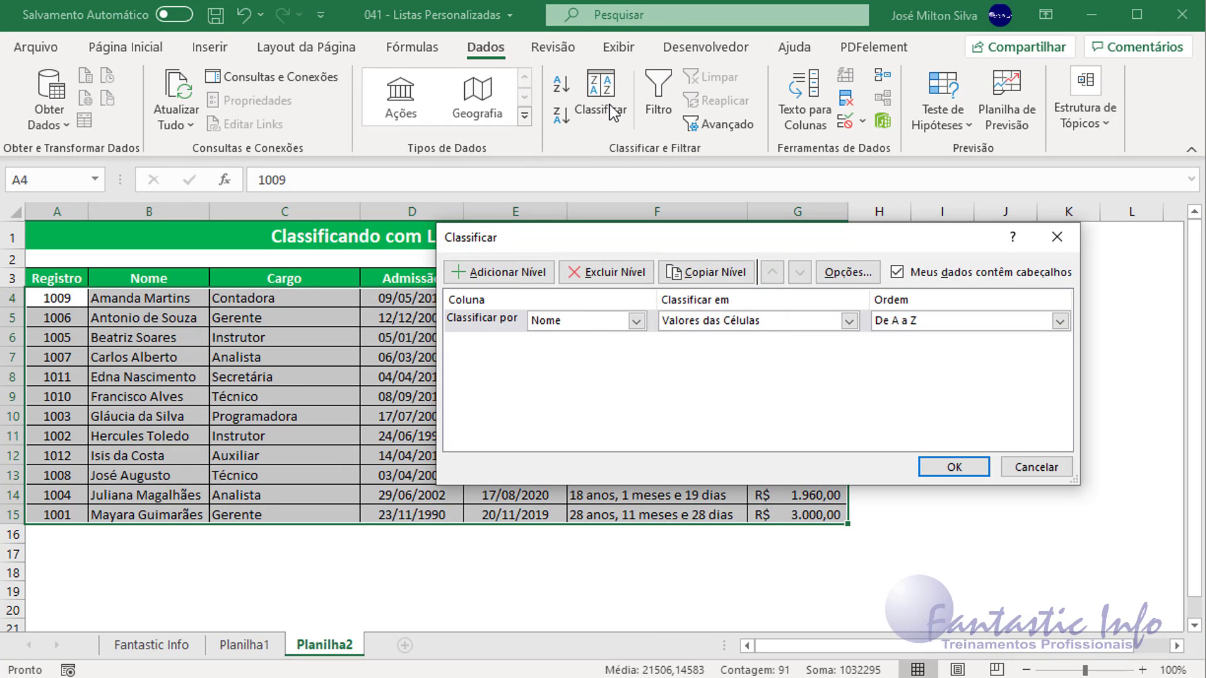
# Sort by the Cargo column, with Lista Personalizada as the order.
pyautogui.click(635, 323)
pyautogui.click(570, 368)
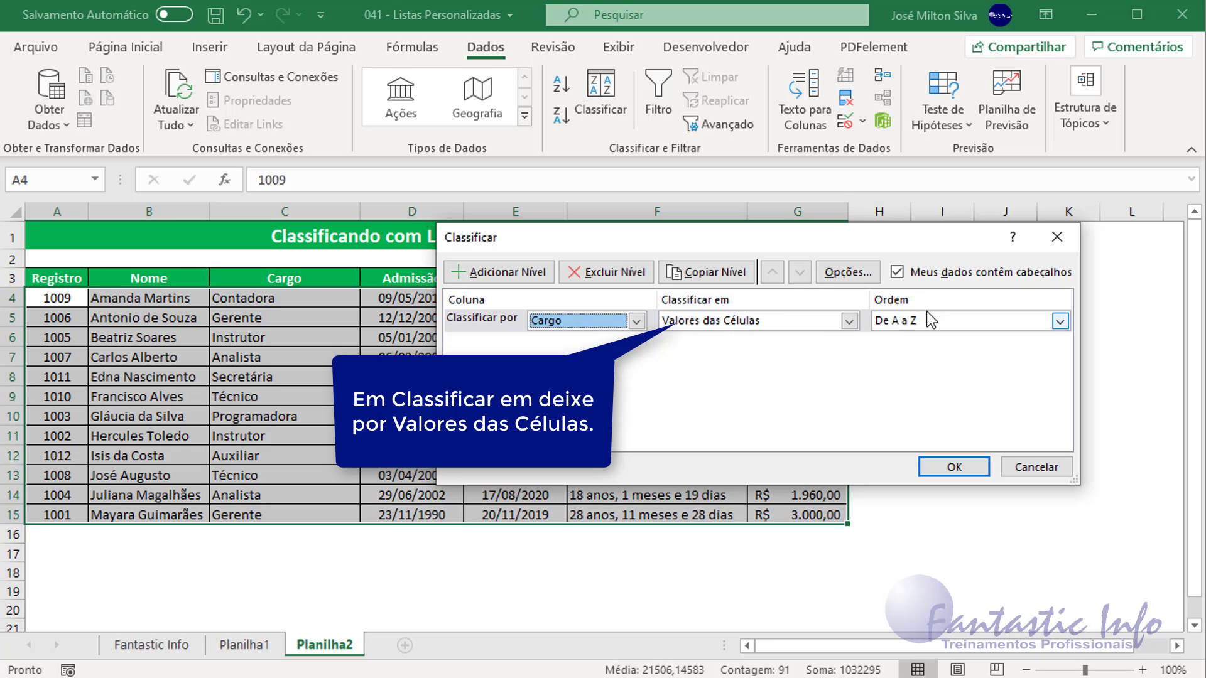
pyautogui.click(902, 327)
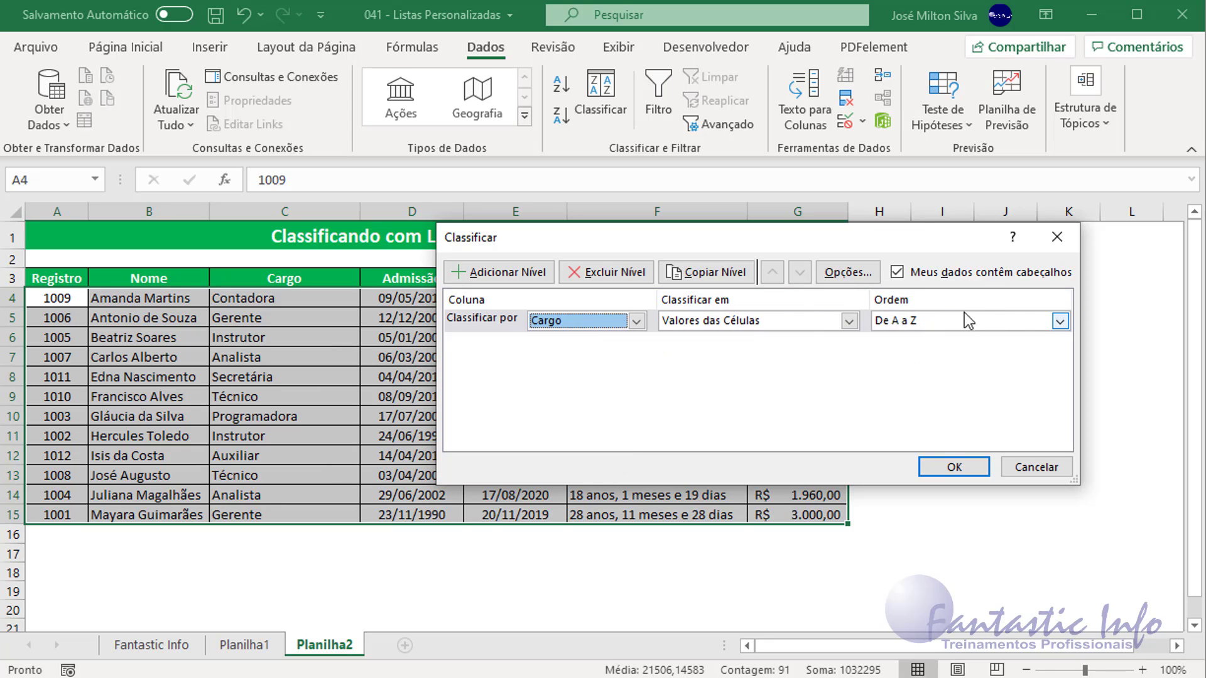
pyautogui.click(1060, 322)
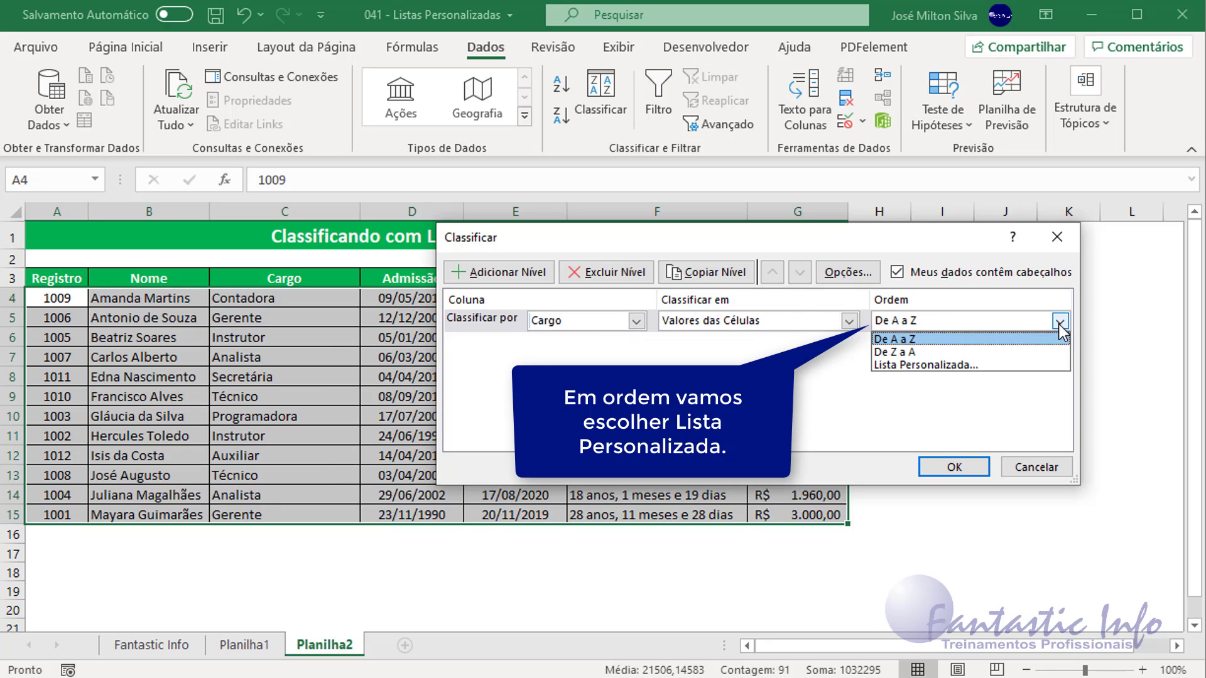
pyautogui.click(930, 365)
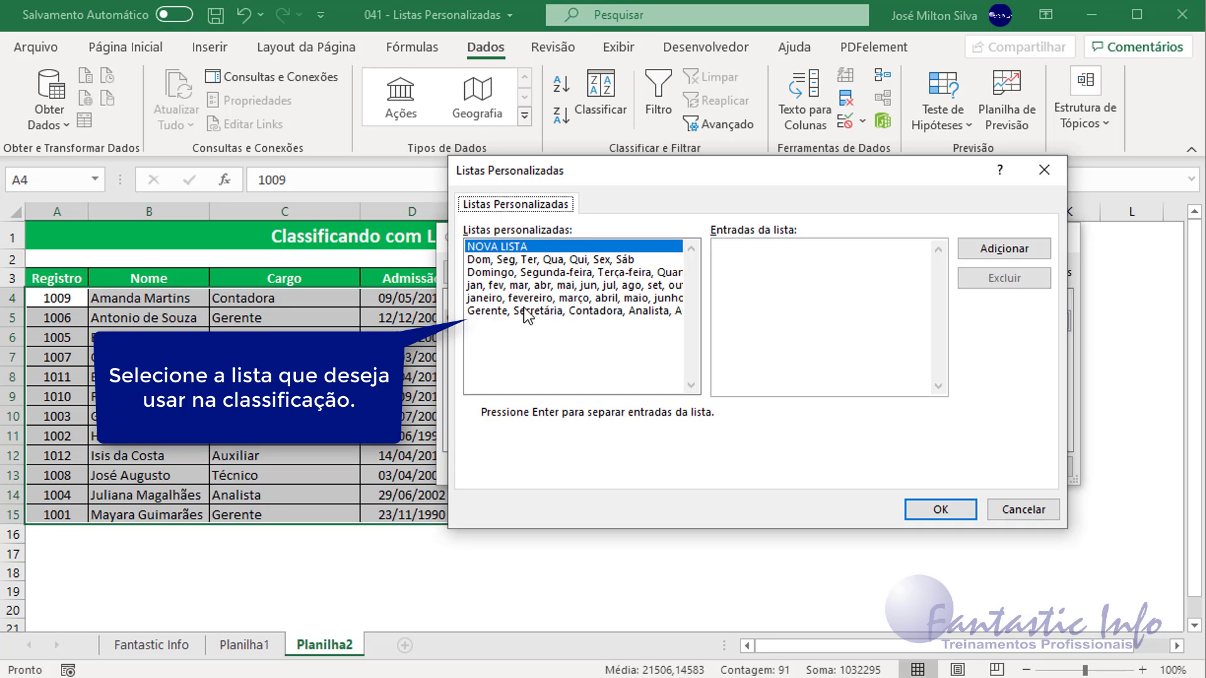
# Choose the custom list Gerente, Secretária, Contadora, Analista… as the Cargo sort order.
pyautogui.click(544, 311)
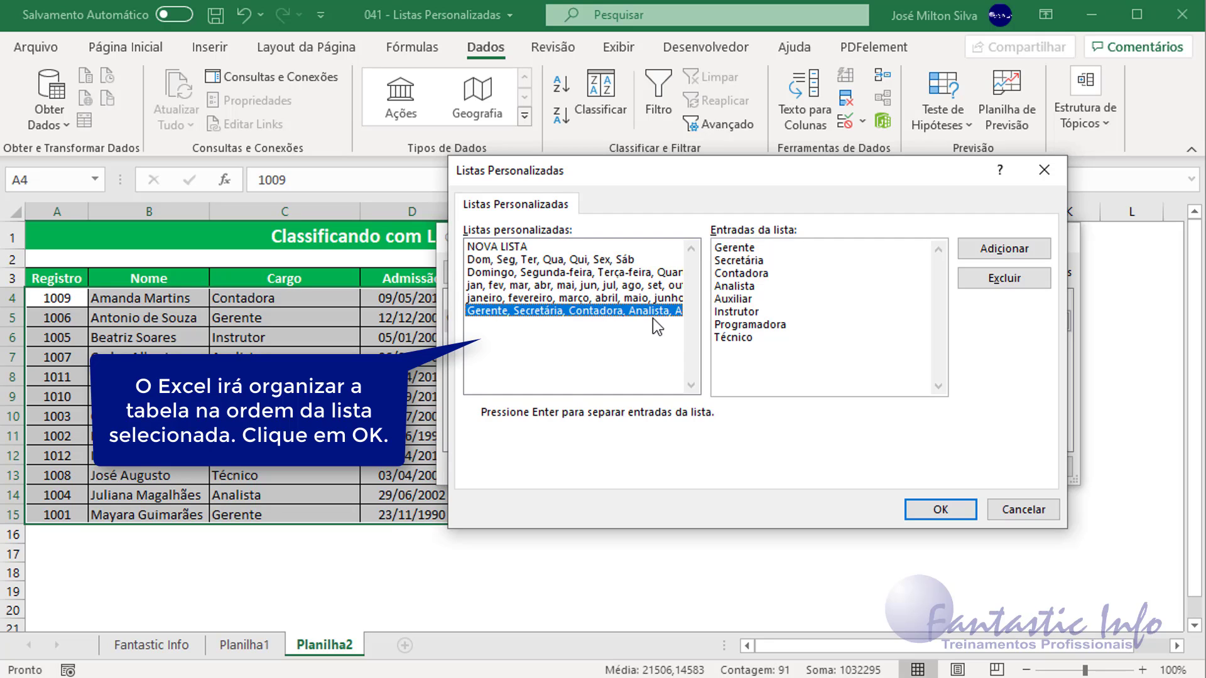
pyautogui.click(930, 514)
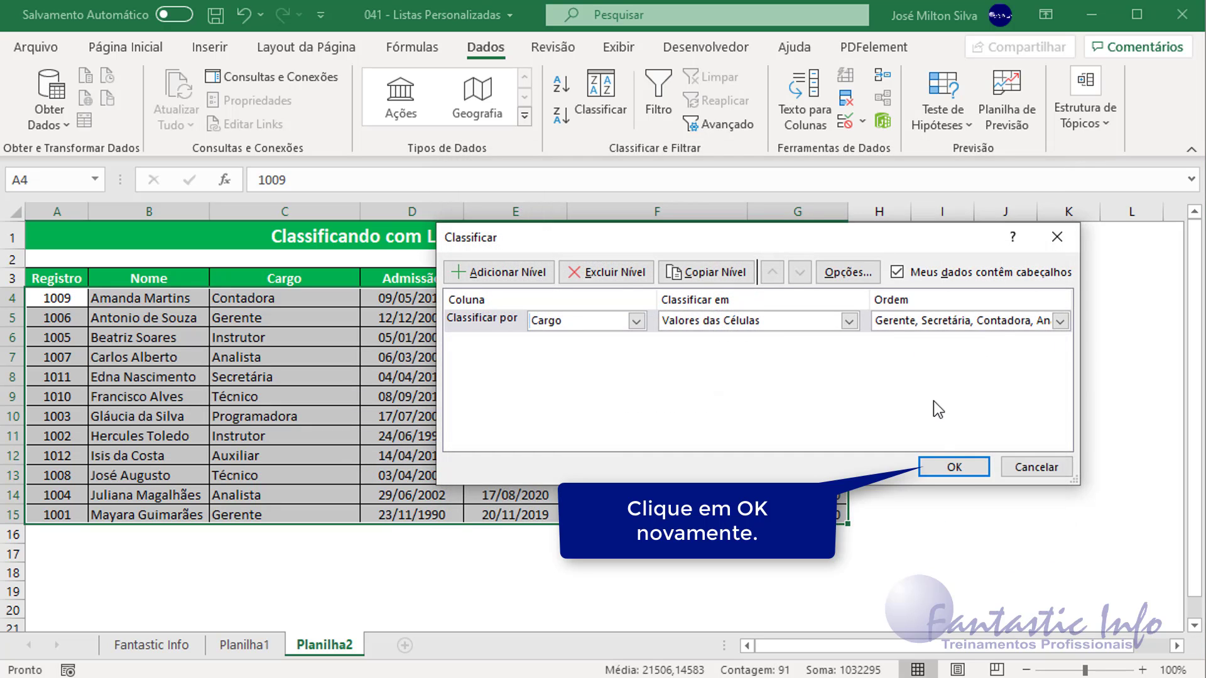
# Apply the Cargo sort and select the reordered Cargo values in C4:C15.
pyautogui.click(954, 467)
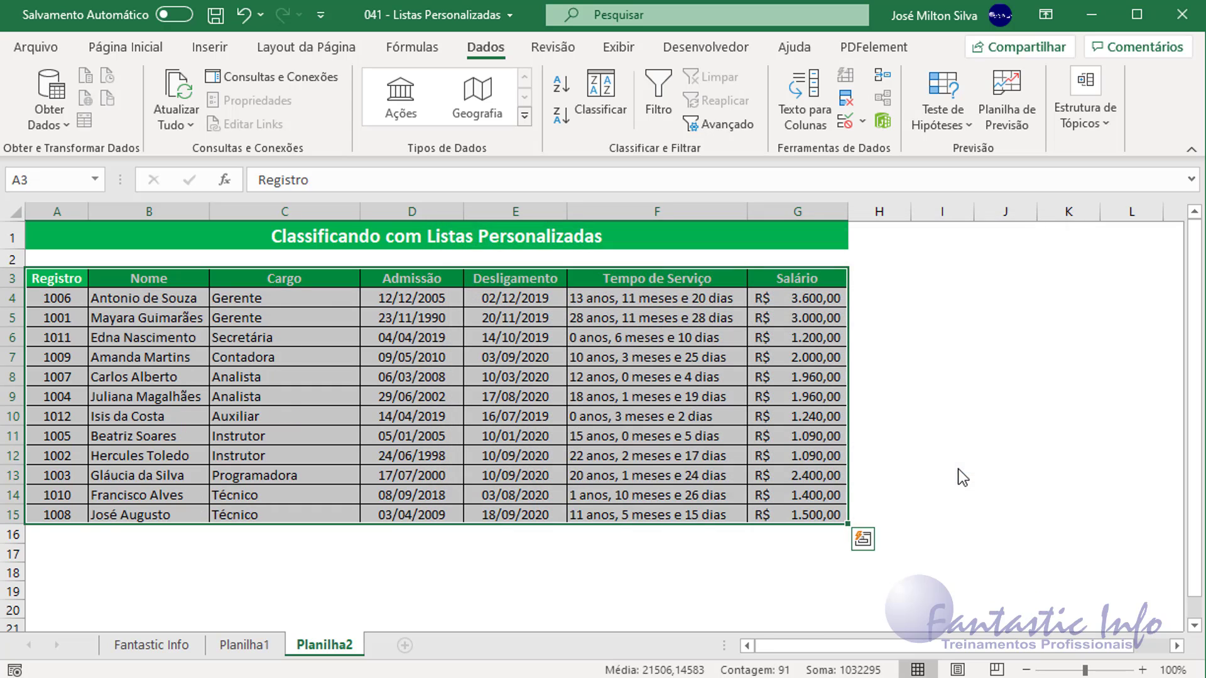
pyautogui.moveTo(254, 300); pyautogui.dragTo(264, 513)
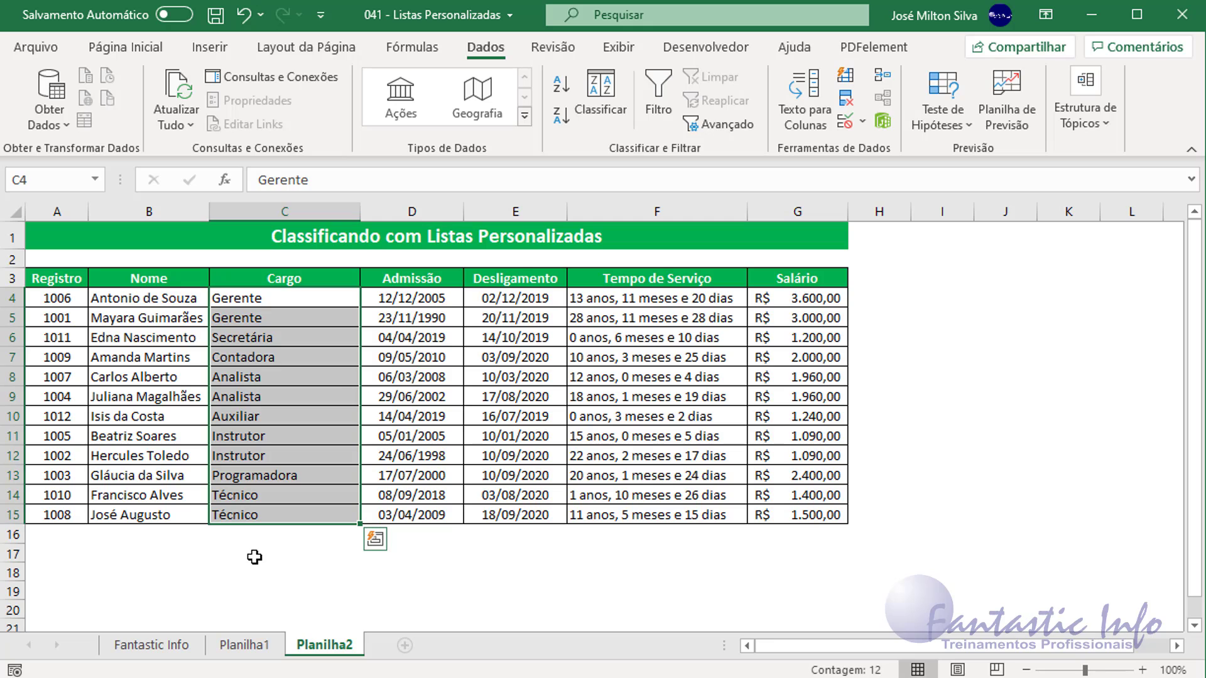
pyautogui.click(261, 299)
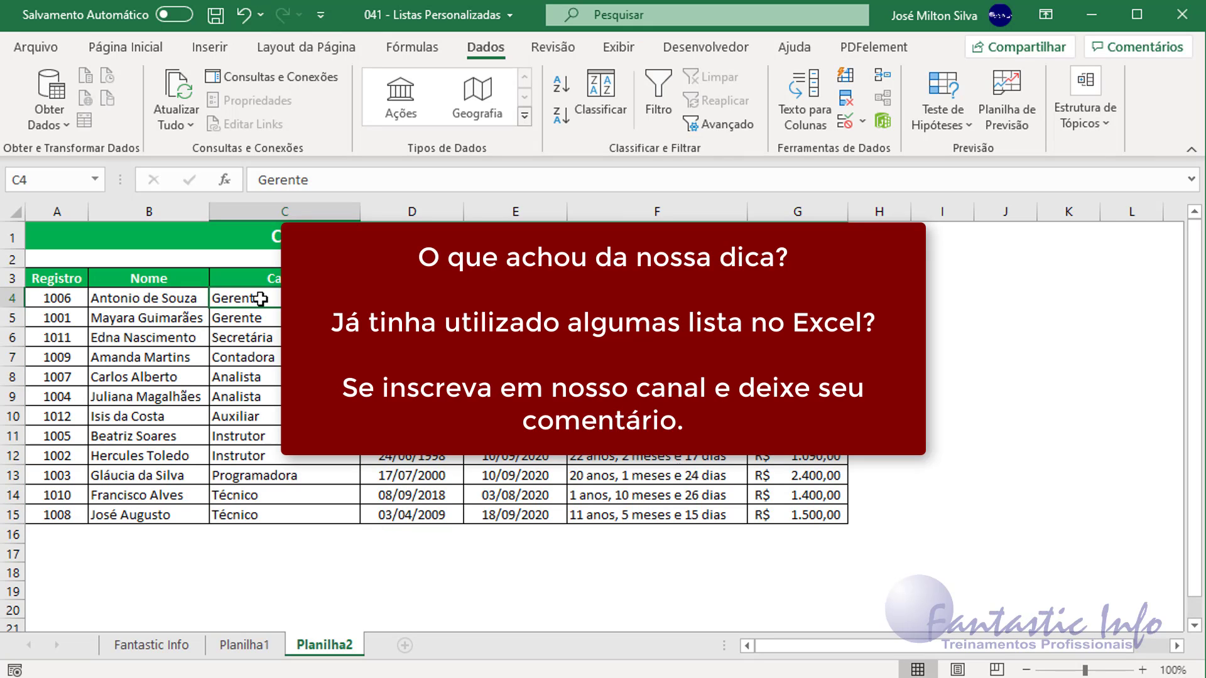